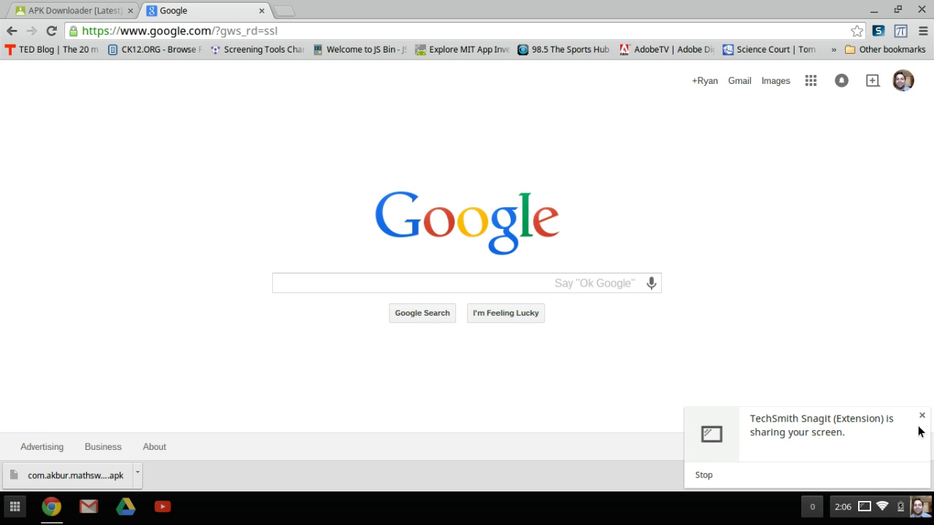
Dismiss the screen-sharing notification and close the downloads bar.
{"action": "left_click", "coordinate": [922, 416]}
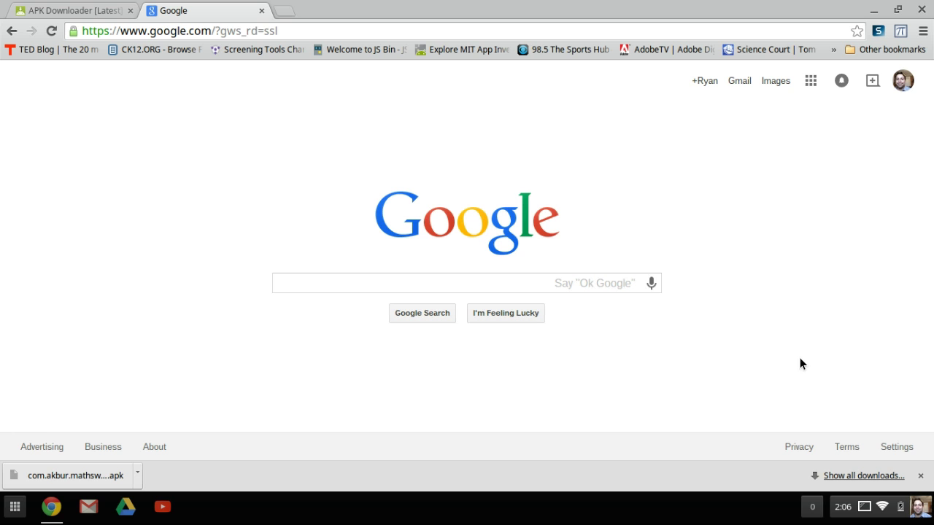
{"action": "left_click", "coordinate": [919, 476]}
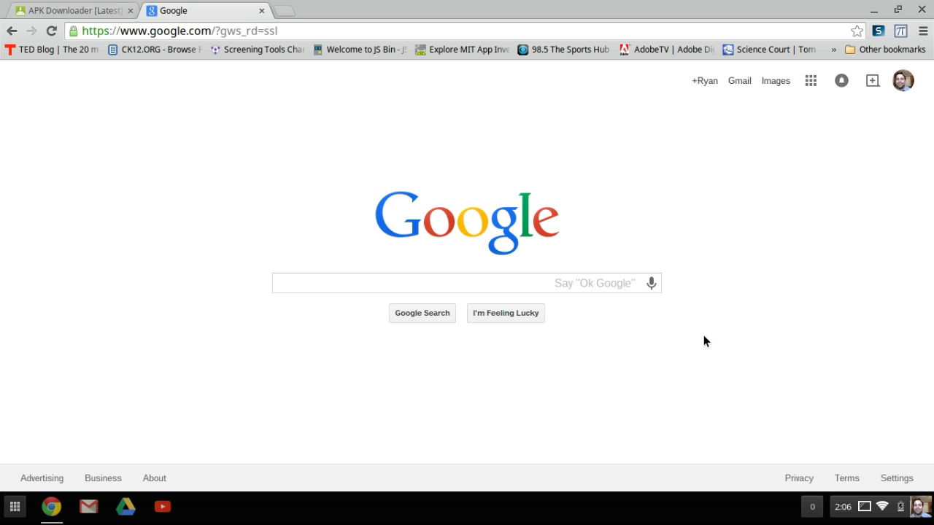
Open the Chrome Web Store and search it for twerk.
{"action": "left_click", "coordinate": [16, 510]}
{"action": "left_click", "coordinate": [46, 470]}
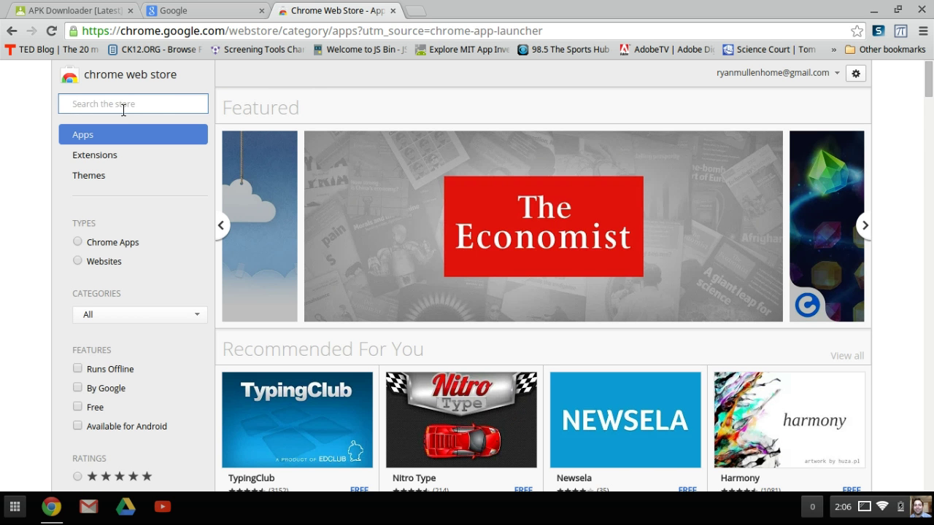
{"action": "type", "text": "twerk"}
{"action": "key", "text": "Return"}
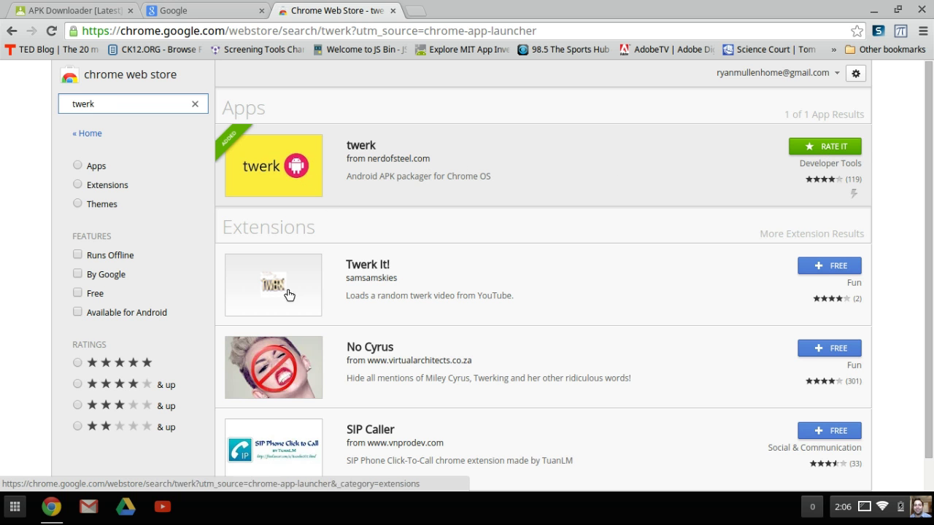
Find the installed twerk app on the last page of the app launcher, and close the launcher.
{"action": "left_click", "coordinate": [15, 506]}
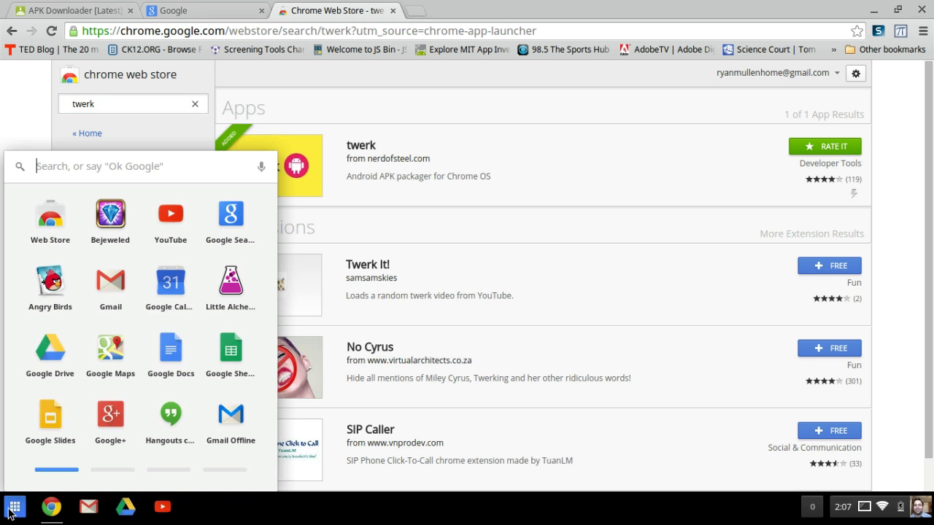
{"action": "left_click", "coordinate": [207, 468]}
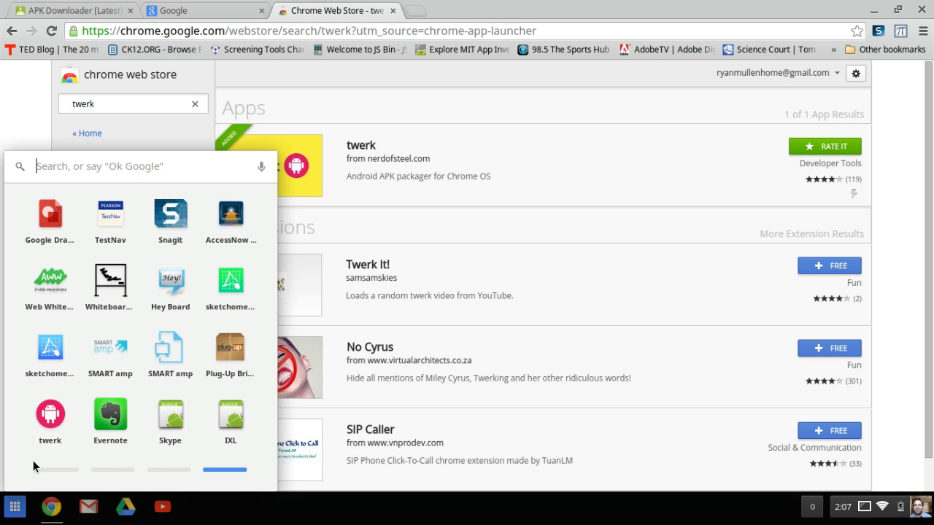
{"action": "left_click", "coordinate": [17, 95]}
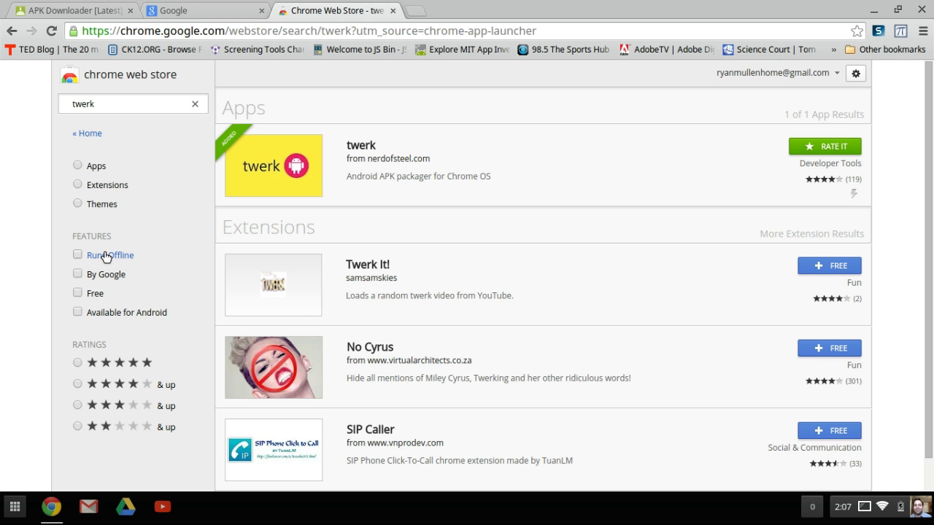
Search the Chrome Web Store for evernote and check the app launcher for the installed Evernote app.
{"action": "left_click", "coordinate": [110, 106]}
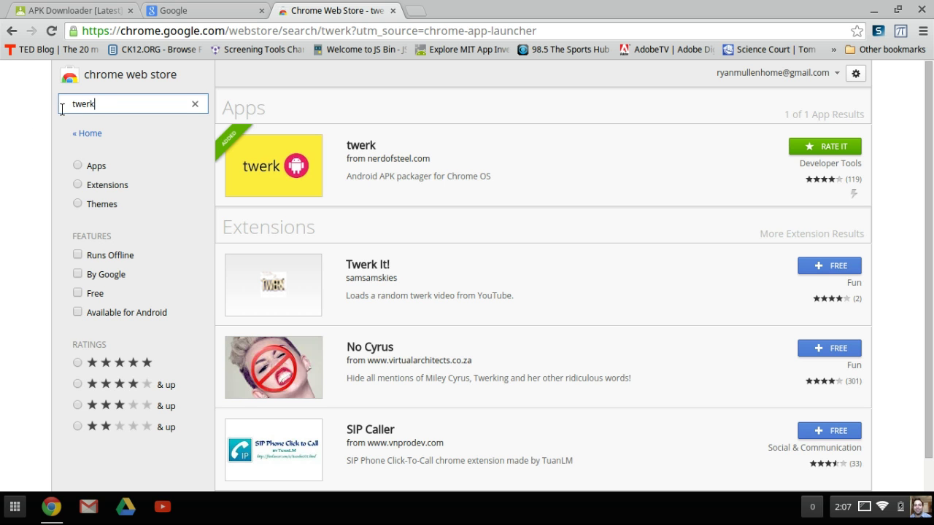
{"action": "double_click", "coordinate": [62, 109]}
{"action": "type", "text": "evernote"}
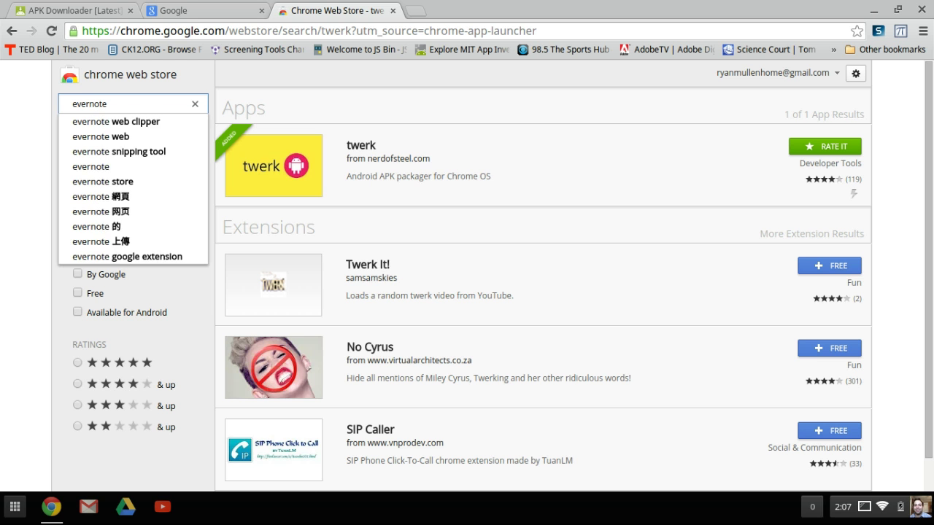
{"action": "key", "text": "Return"}
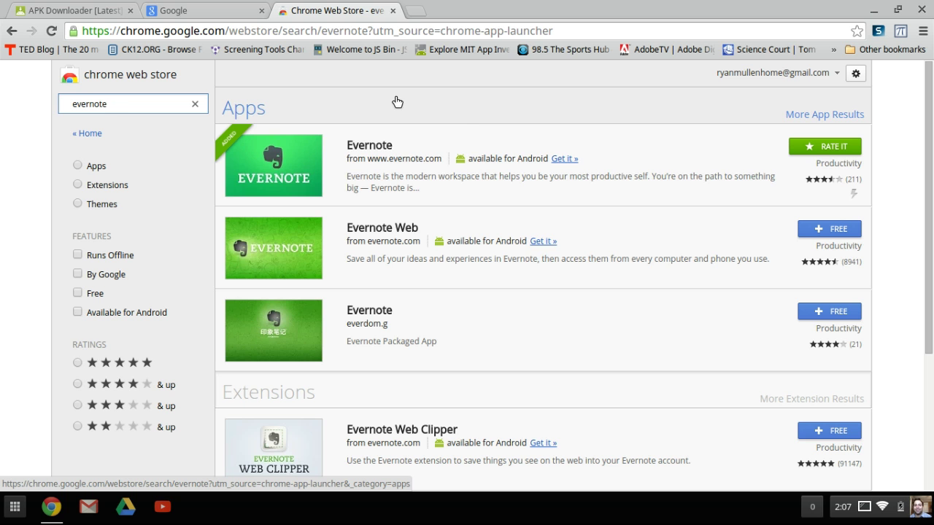
{"action": "left_click", "coordinate": [15, 506]}
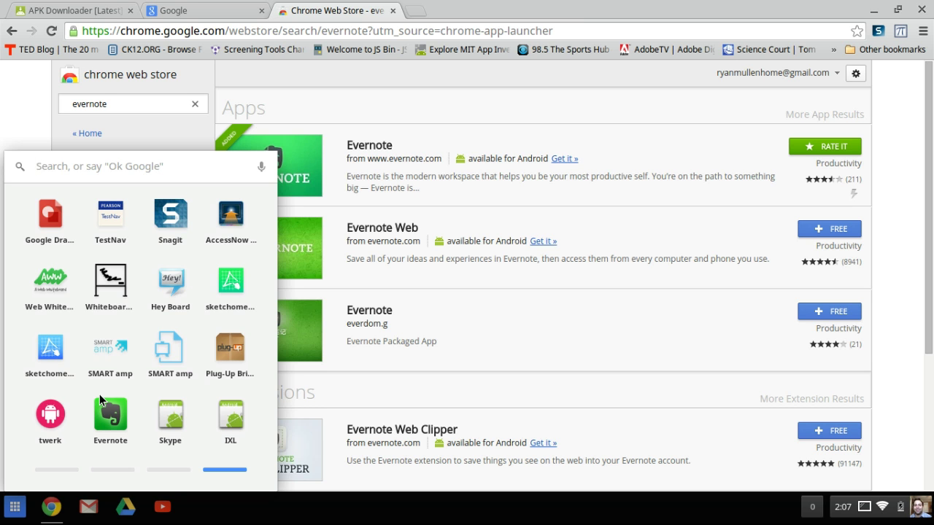
{"action": "left_click", "coordinate": [890, 328]}
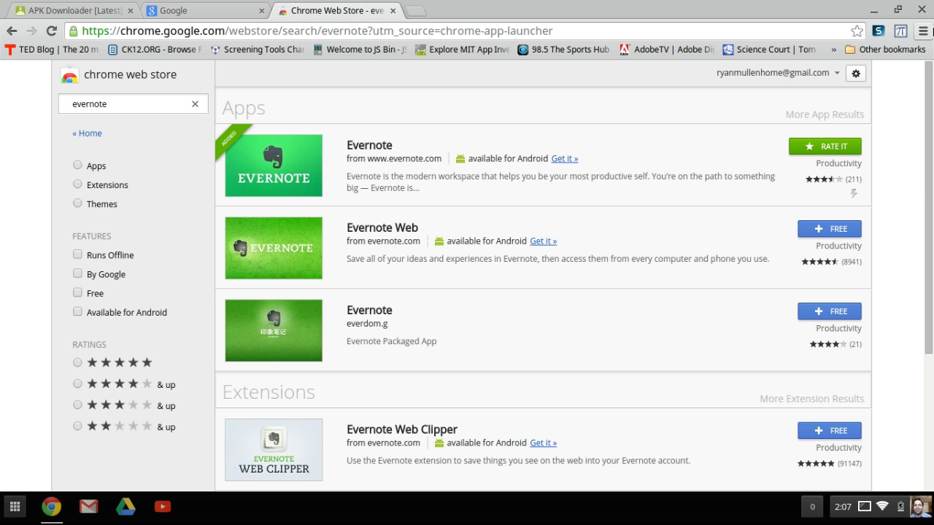
Open the browser's Extensions page and look over the IXL, Skype and App Runtime for Chrome (Beta) entries.
{"action": "left_click", "coordinate": [923, 31]}
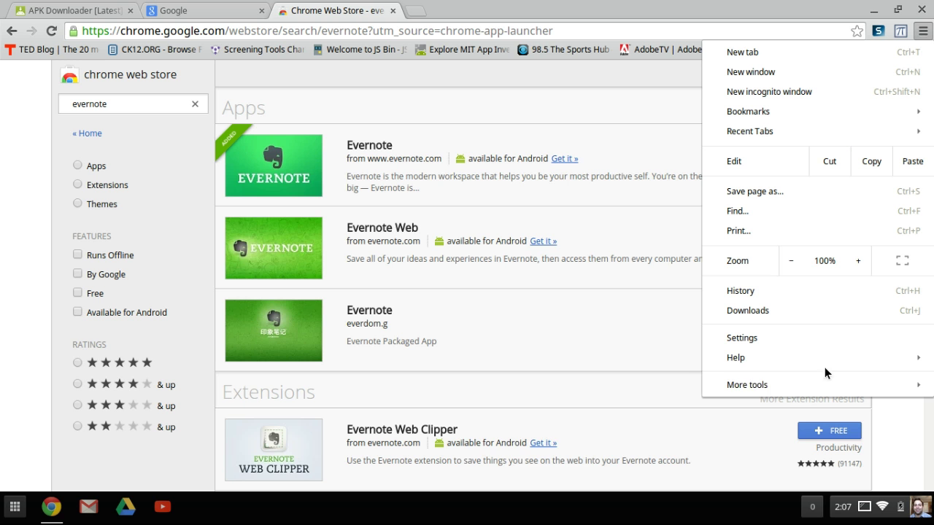
{"action": "mouse_move", "coordinate": [827, 380]}
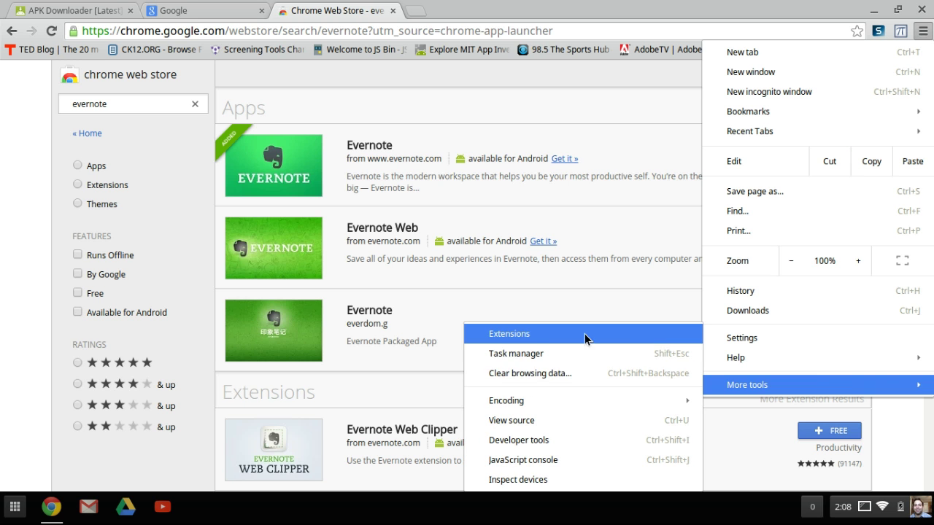
{"action": "left_click", "coordinate": [530, 341]}
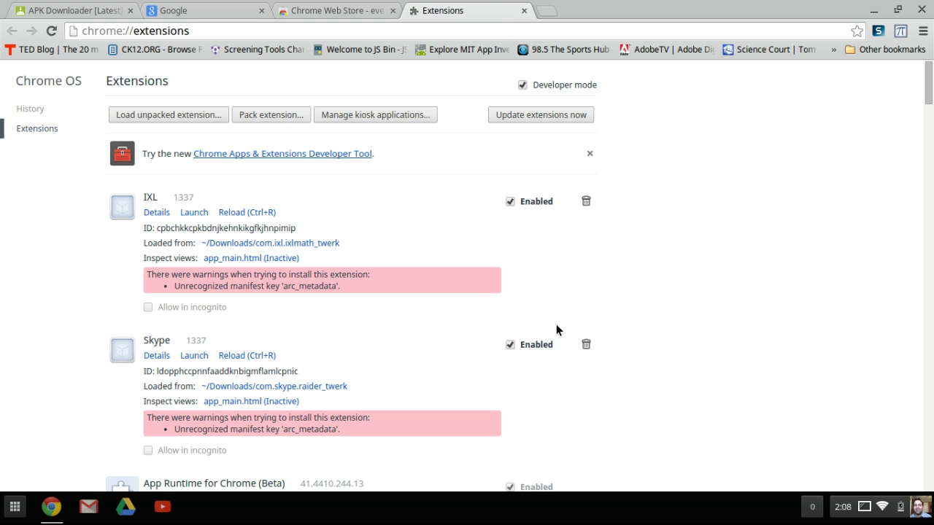
{"action": "scroll", "coordinate": [503, 315], "scroll_direction": "down", "scroll_amount": 3}
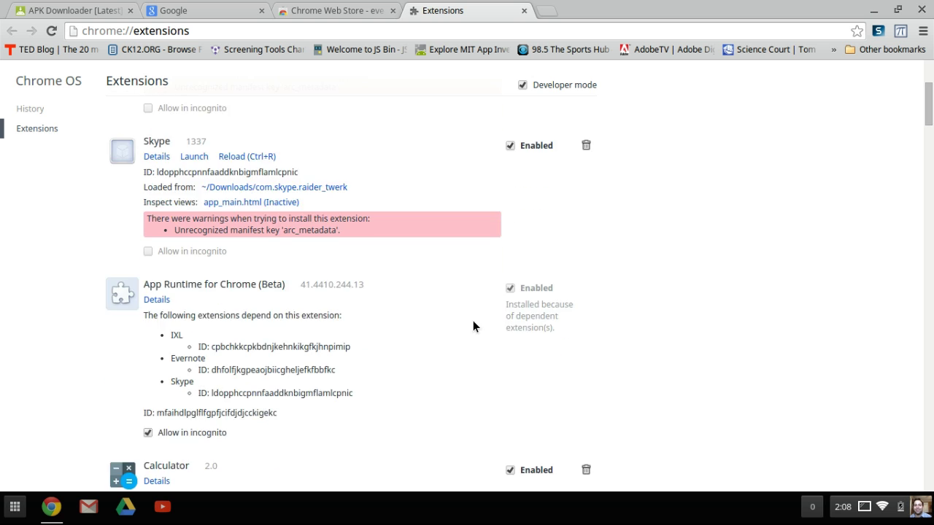
{"action": "scroll", "coordinate": [472, 326], "scroll_direction": "up", "scroll_amount": 3}
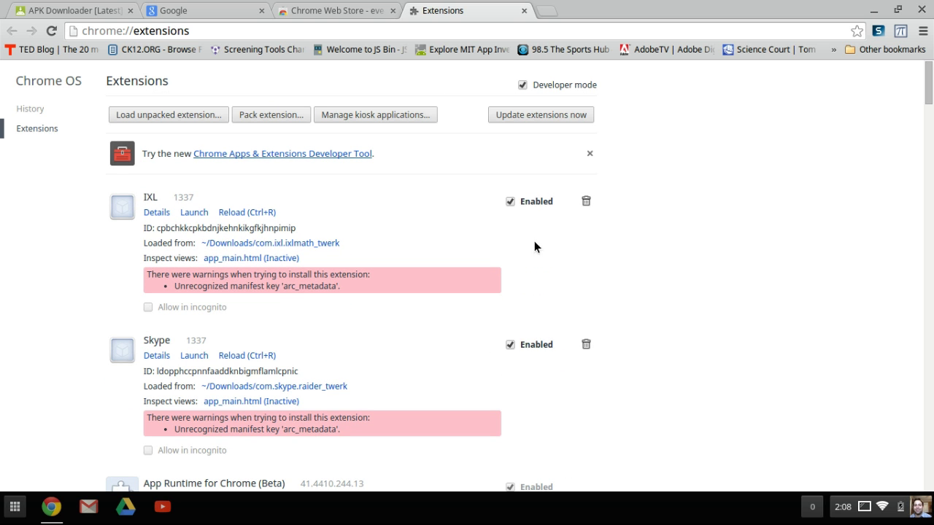
Switch Developer mode off and back on, and review the extensions that depend on App Runtime for Chrome (Beta).
{"action": "left_click", "coordinate": [522, 86]}
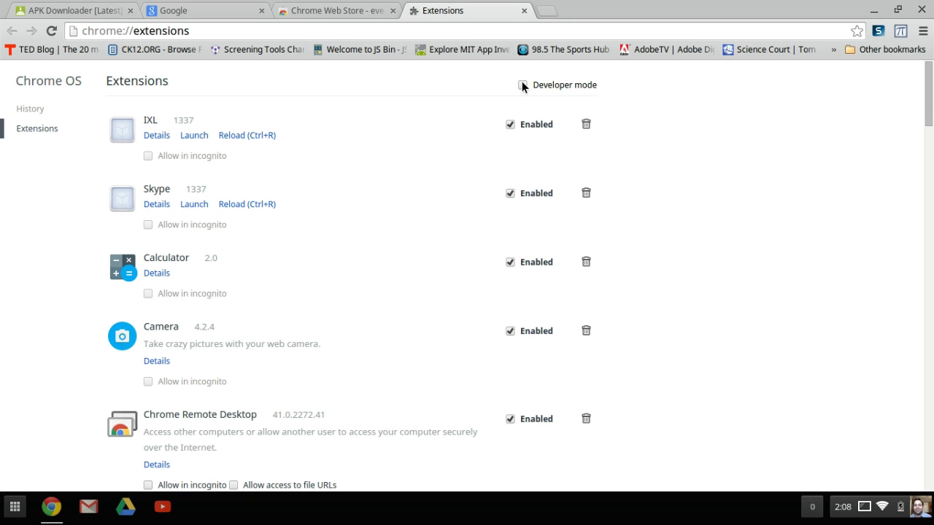
{"action": "left_click", "coordinate": [522, 85]}
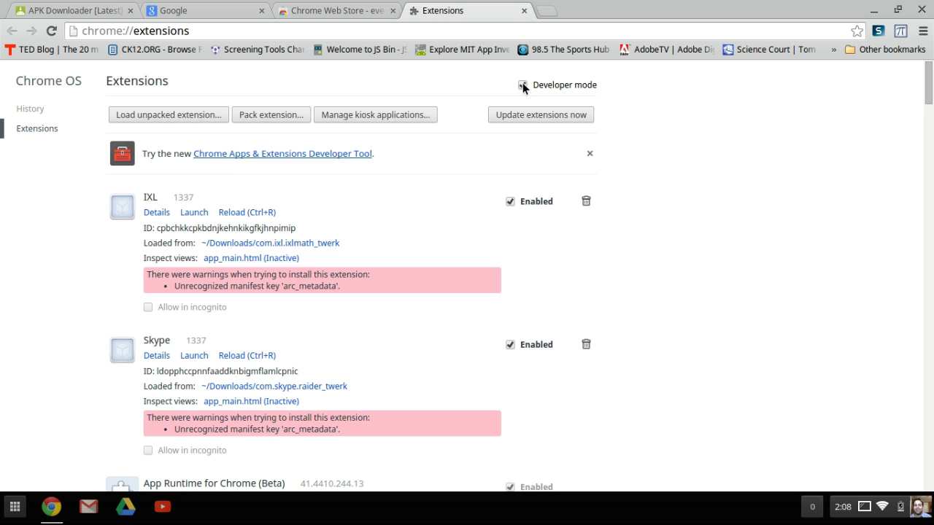
{"action": "scroll", "coordinate": [310, 292], "scroll_direction": "down", "scroll_amount": 5}
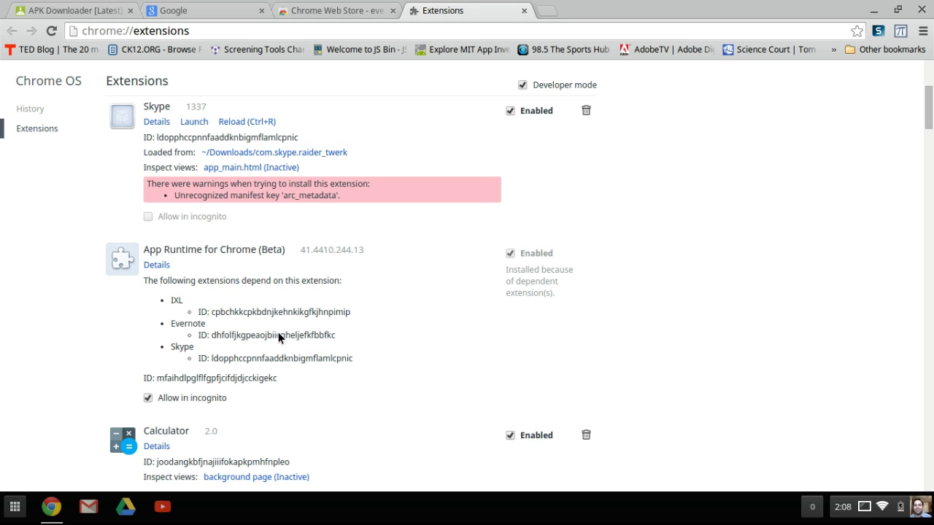
{"action": "scroll", "coordinate": [282, 321], "scroll_direction": "up", "scroll_amount": 3}
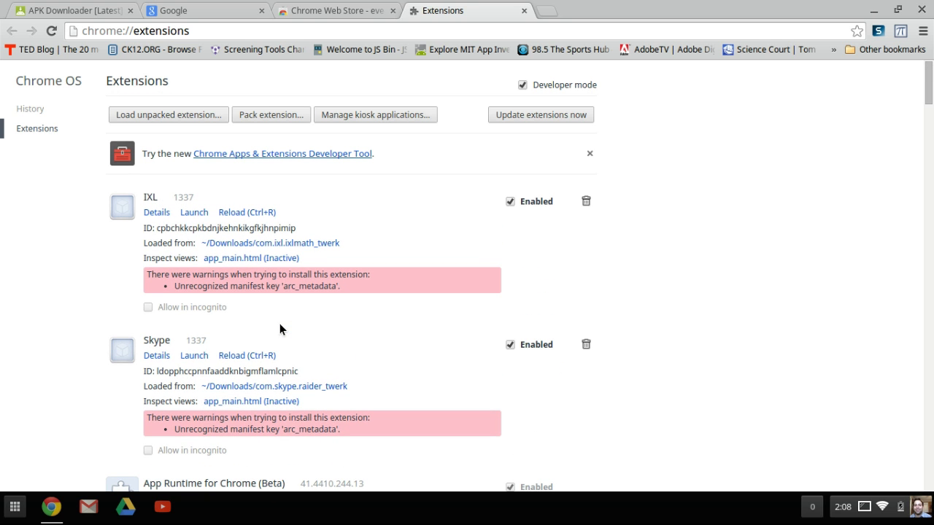
Search Google for google play in the existing Google tab and open the Google Play store's Apps section.
{"action": "key", "text": "ctrl+2"}
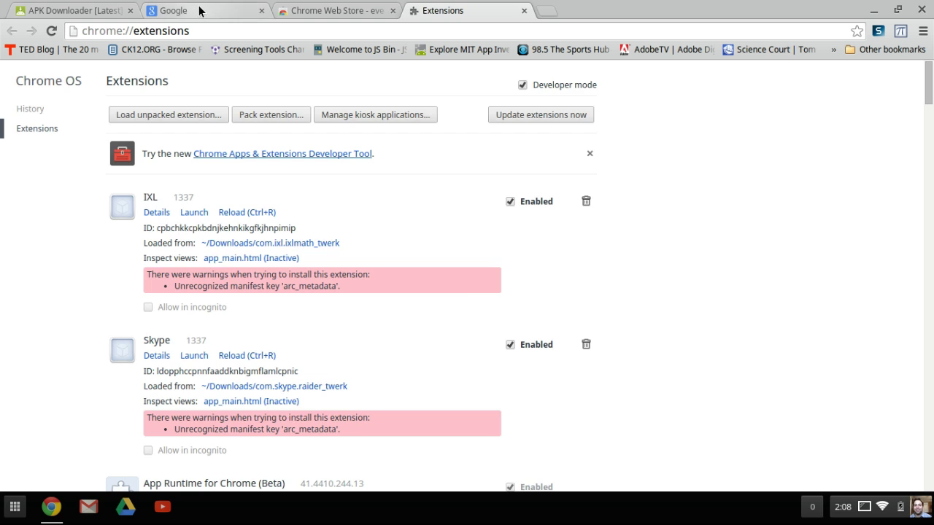
{"action": "type", "text": "go"}
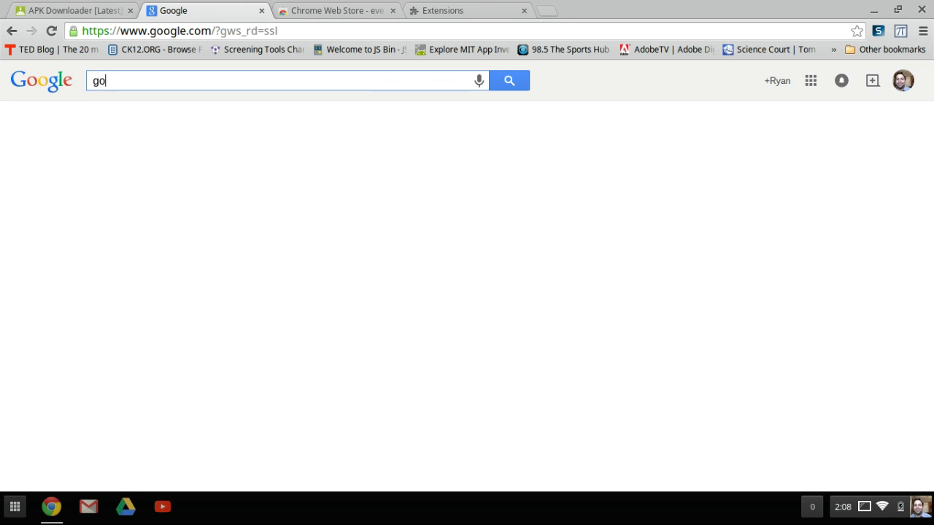
{"action": "type", "text": "ogle play"}
{"action": "key", "text": "Return"}
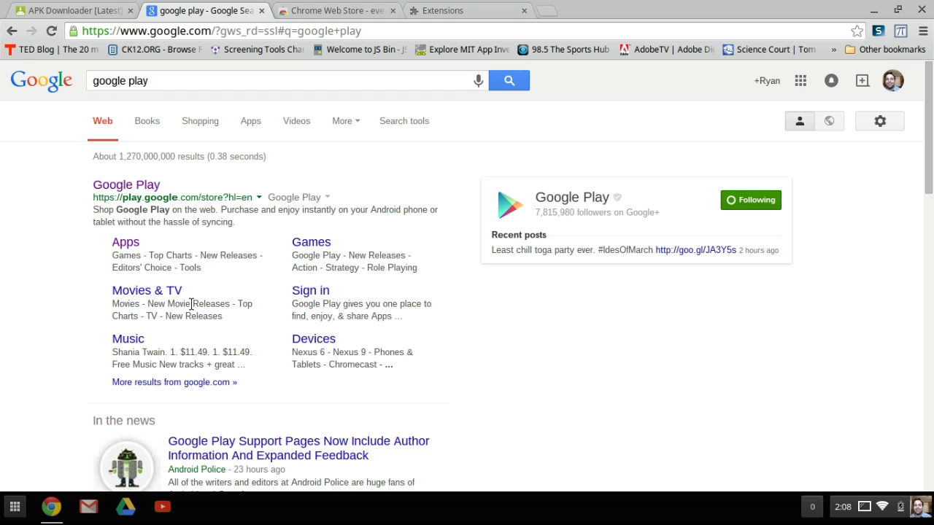
{"action": "left_click", "coordinate": [153, 186]}
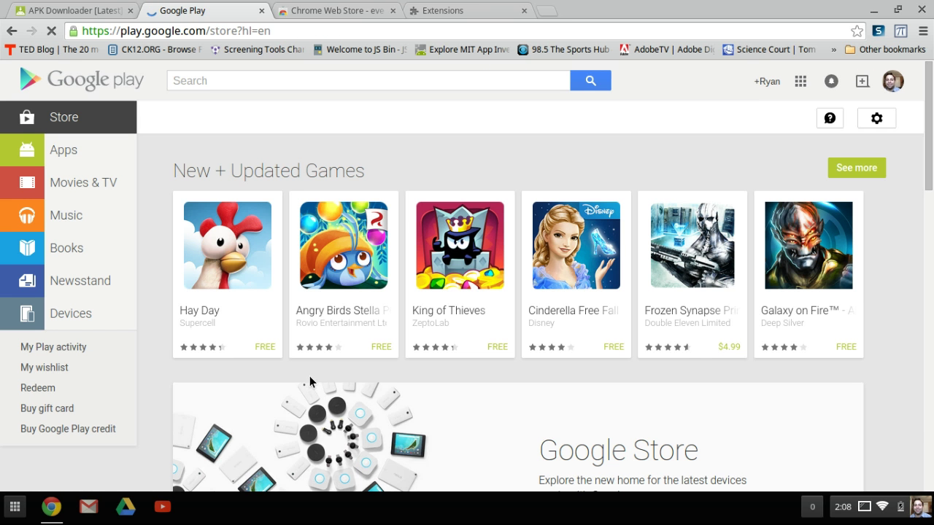
{"action": "left_click", "coordinate": [69, 152]}
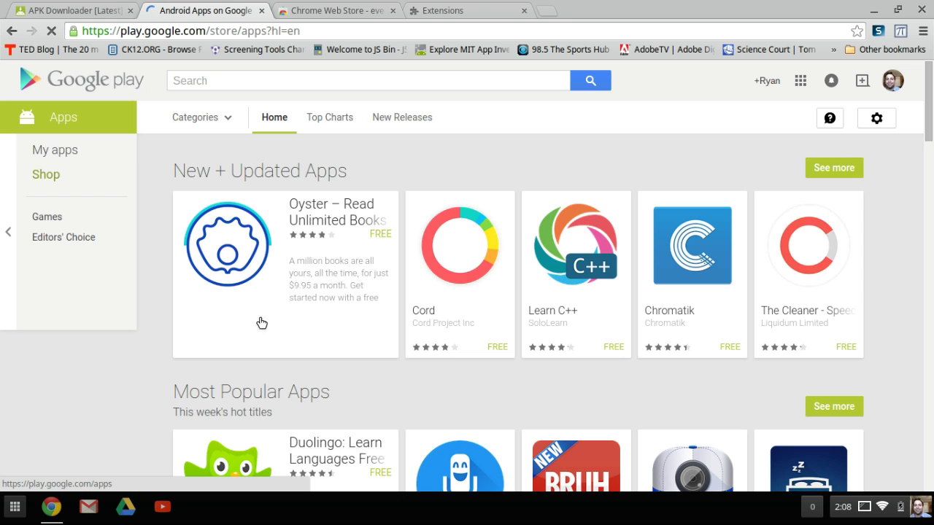
Search the Google Play apps for math games.
{"action": "left_click", "coordinate": [191, 80]}
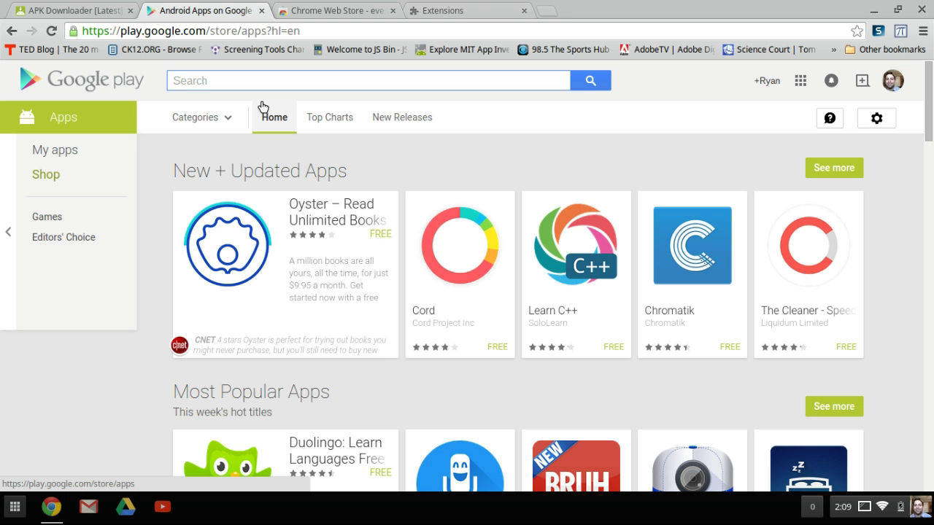
{"action": "type", "text": "math games"}
{"action": "key", "text": "Return"}
{"action": "type", "text": "wor"}
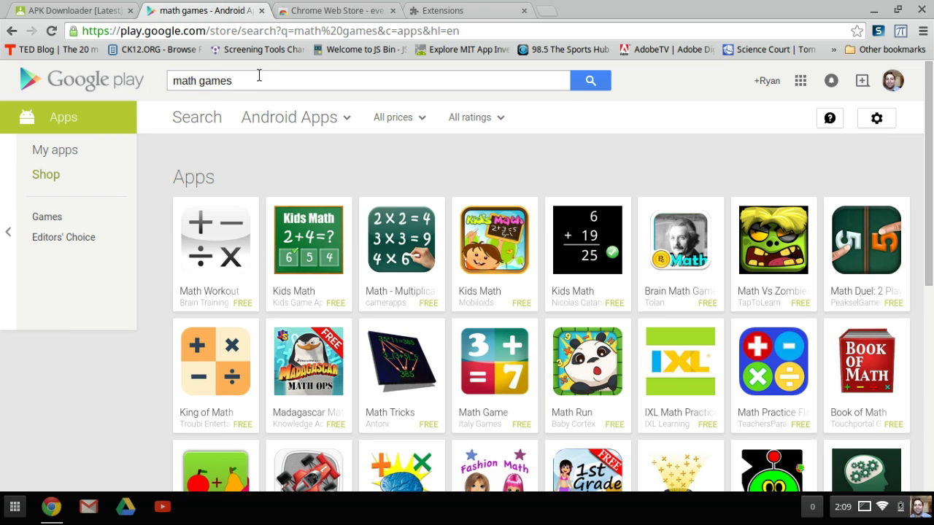
Search the Google Play apps for math workout and look through the results.
{"action": "left_click", "coordinate": [259, 75]}
{"action": "type", "text": "math "}
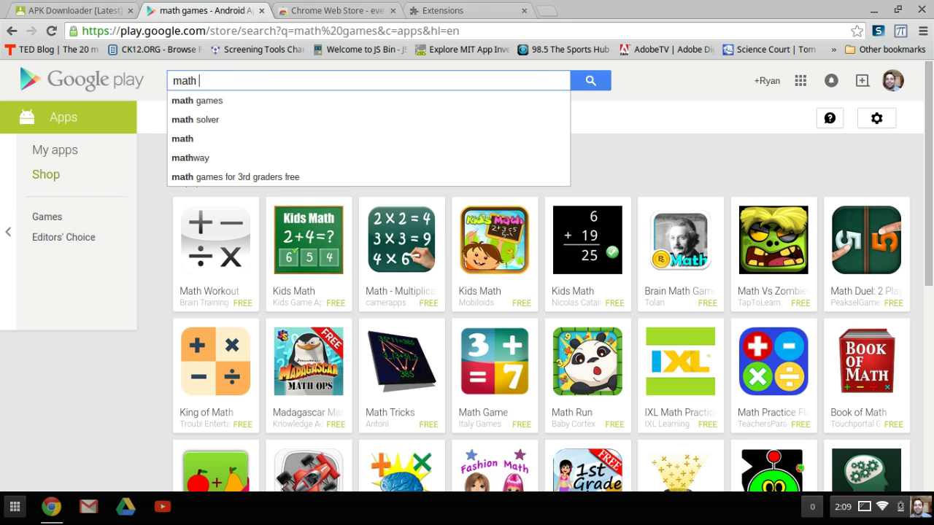
{"action": "type", "text": "workout"}
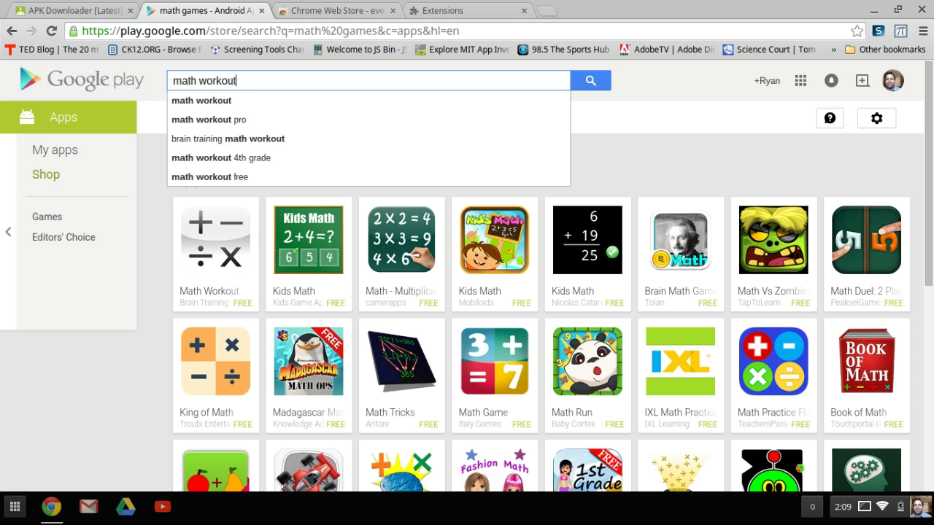
{"action": "key", "text": "Return"}
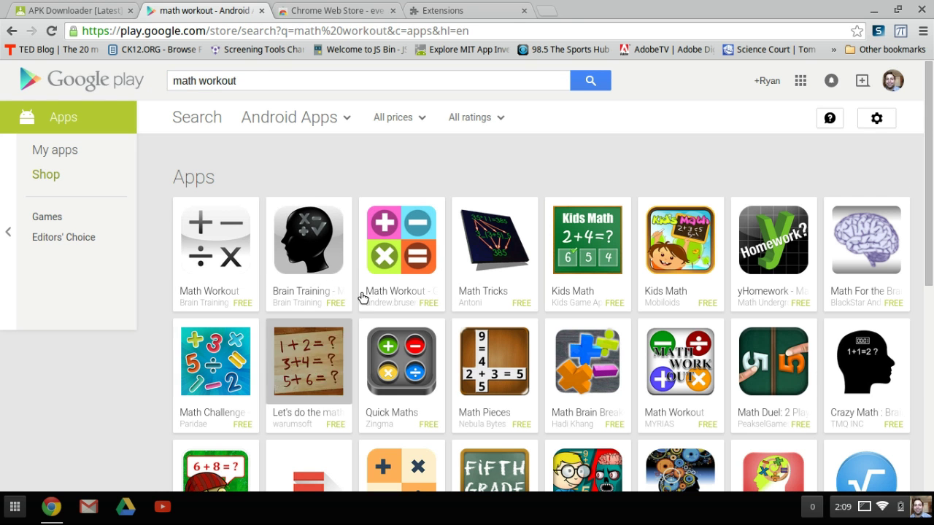
{"action": "scroll", "coordinate": [572, 315], "scroll_direction": "down", "scroll_amount": 2}
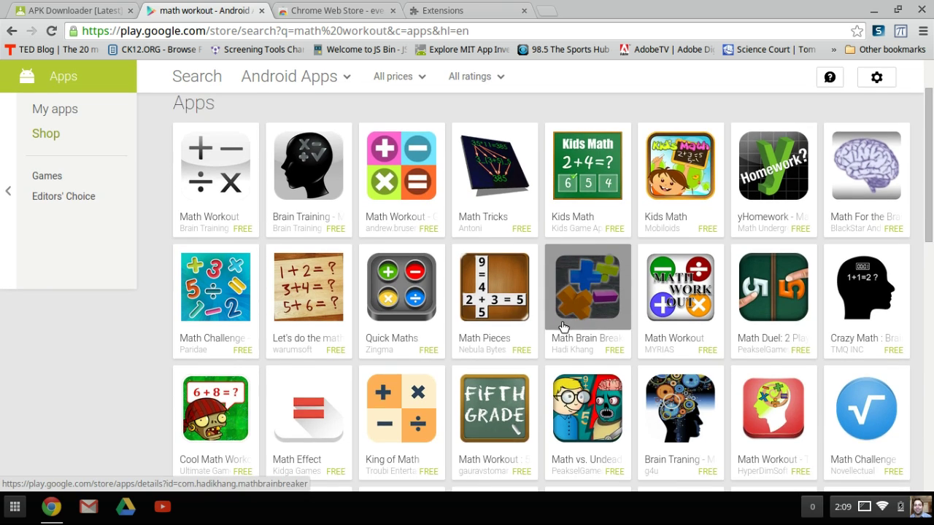
{"action": "scroll", "coordinate": [562, 326], "scroll_direction": "down", "scroll_amount": 5}
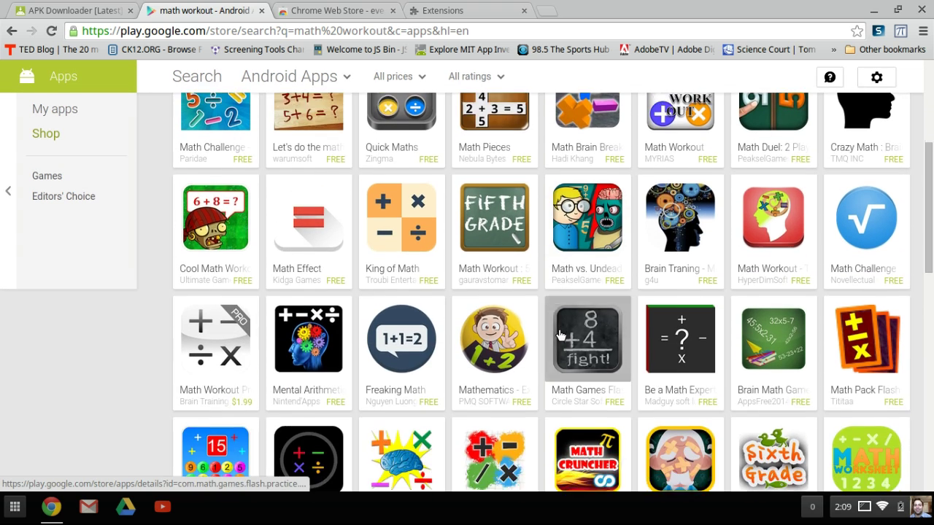
{"action": "scroll", "coordinate": [559, 335], "scroll_direction": "down", "scroll_amount": 7}
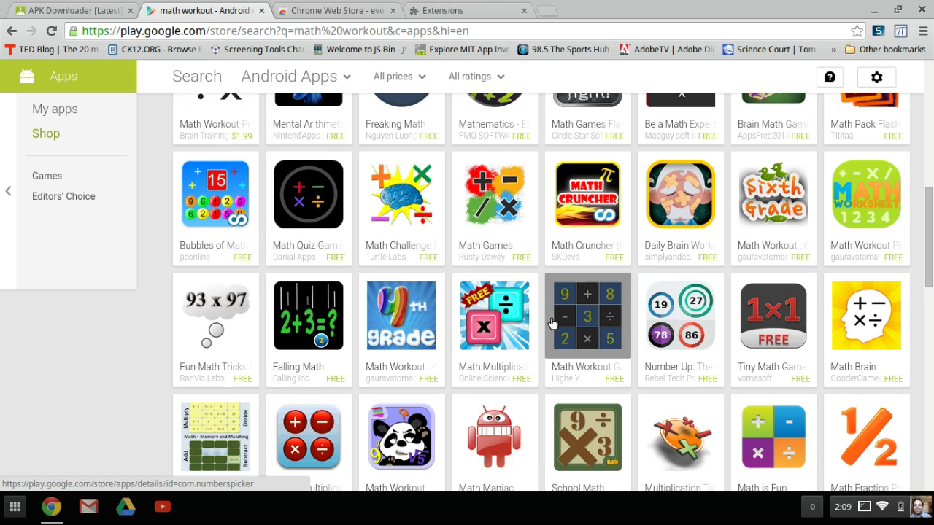
{"action": "scroll", "coordinate": [552, 323], "scroll_direction": "down", "scroll_amount": 2}
{"action": "scroll", "coordinate": [552, 323], "scroll_direction": "up", "scroll_amount": 15}
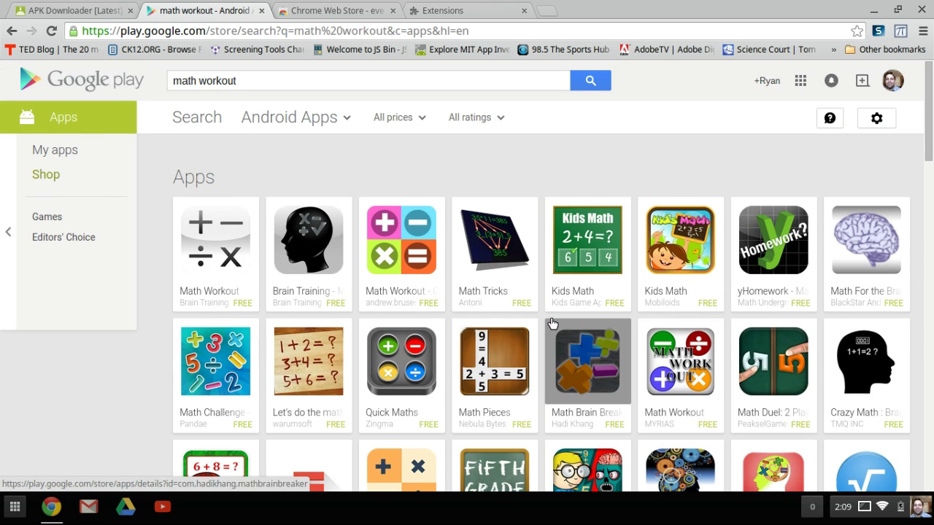
Open the Google Play page of the Math Workout app by Brain Training and copy its URL.
{"action": "left_click", "coordinate": [199, 291]}
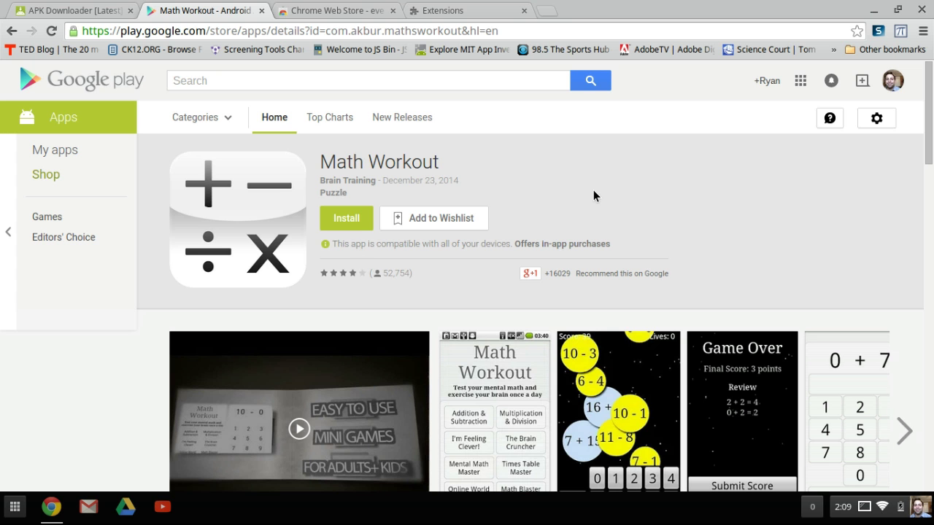
{"action": "left_click_drag", "start_coordinate": [505, 31], "coordinate": [70, 30]}
{"action": "key", "text": "ctrl+c"}
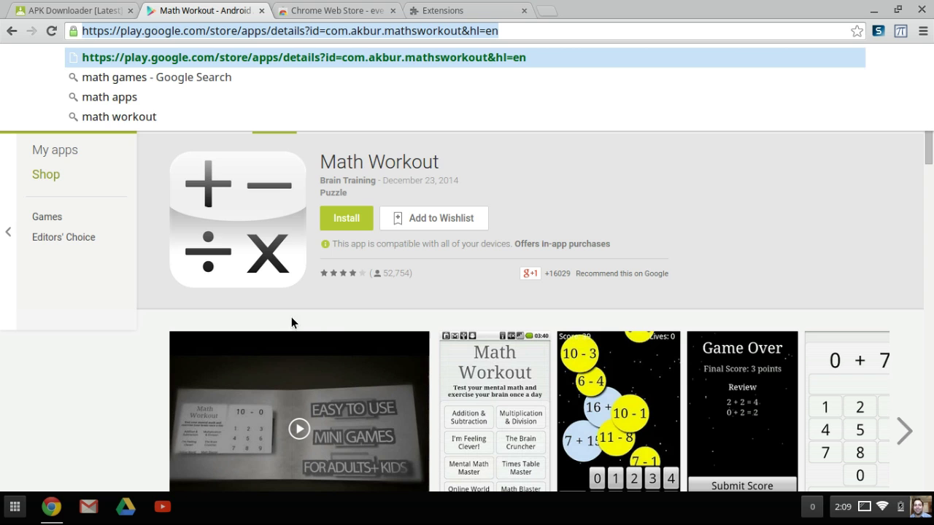
Generate a download link in APK Downloader from the copied Google Play URL and download the com.akbur.mathsworkout APK.
{"action": "left_click", "coordinate": [65, 10]}
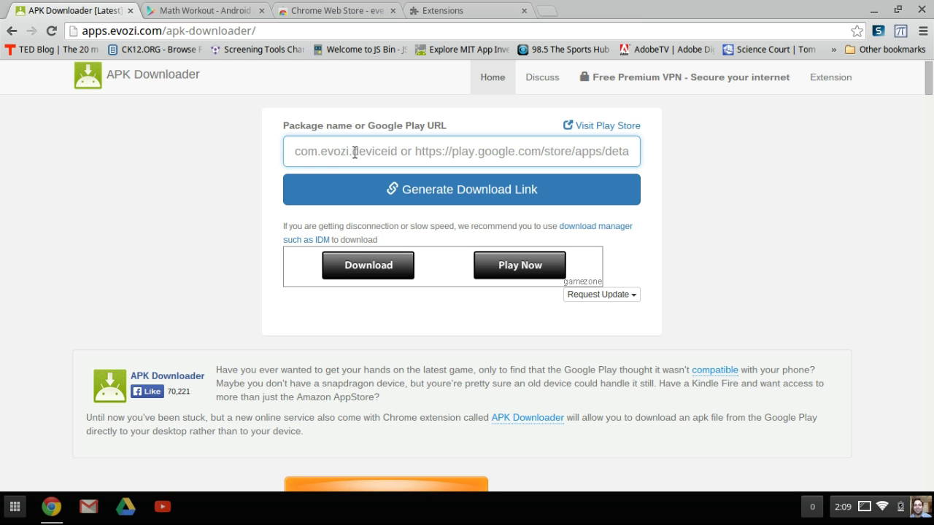
{"action": "key", "text": "ctrl+v"}
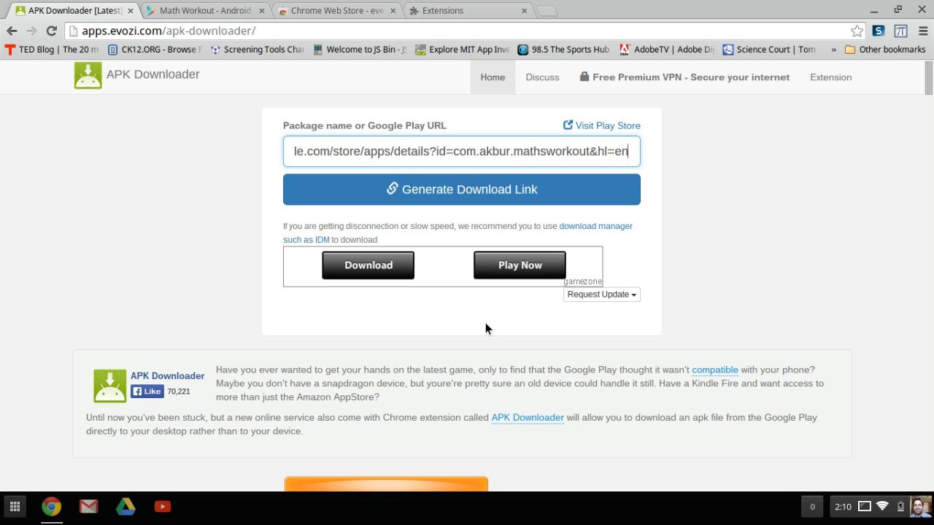
{"action": "left_click", "coordinate": [460, 190]}
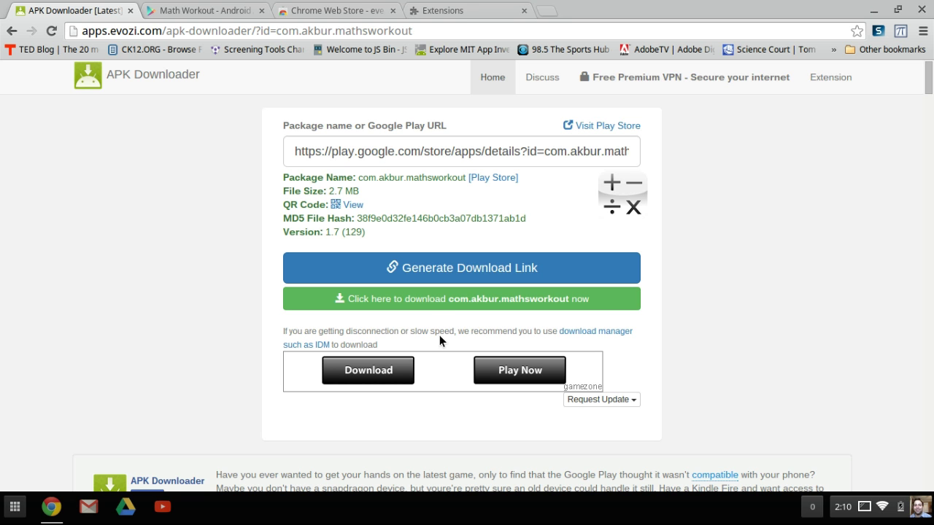
{"action": "left_click", "coordinate": [443, 300]}
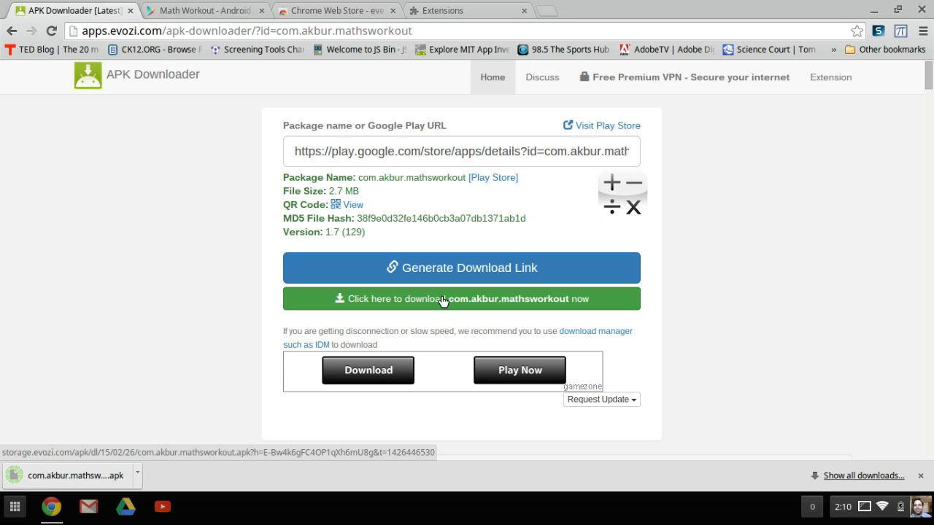
Show the downloaded APK in its Downloads folder and load it into the twerk app.
{"action": "left_click", "coordinate": [138, 475]}
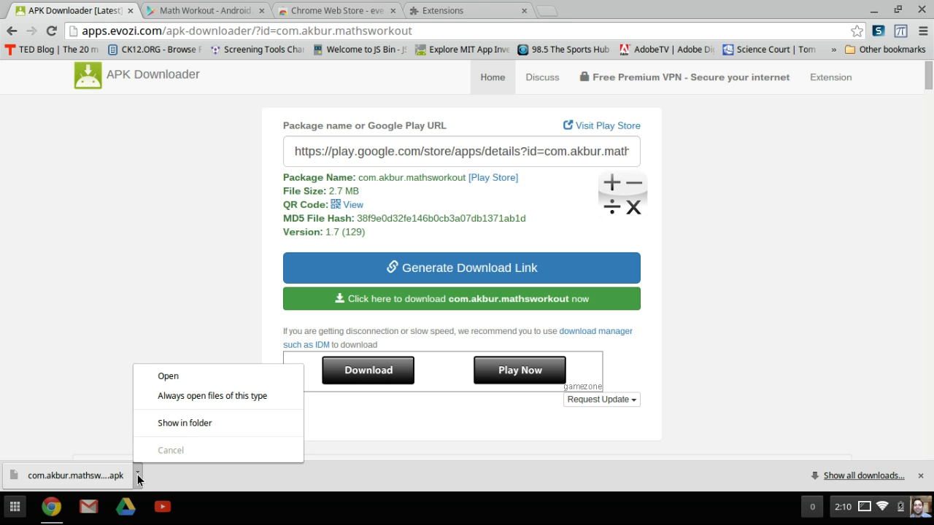
{"action": "left_click", "coordinate": [182, 425]}
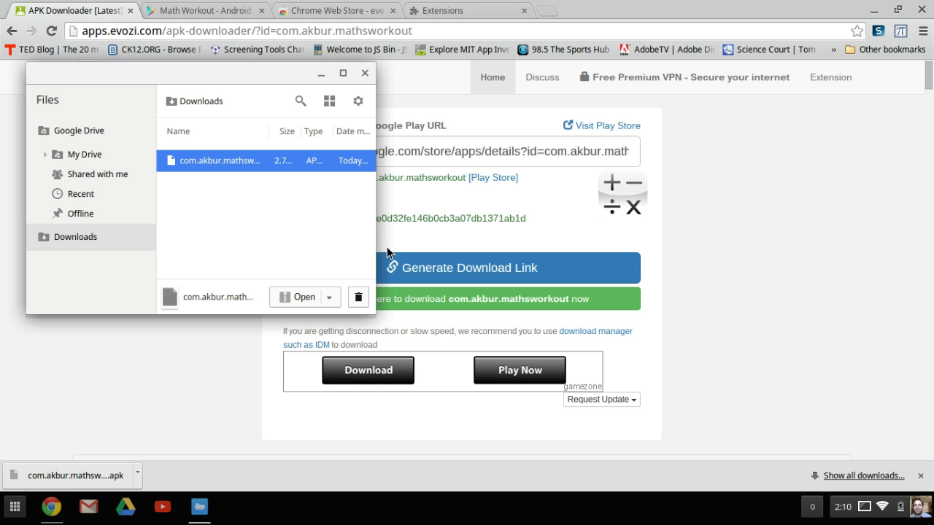
{"action": "left_click", "coordinate": [13, 510]}
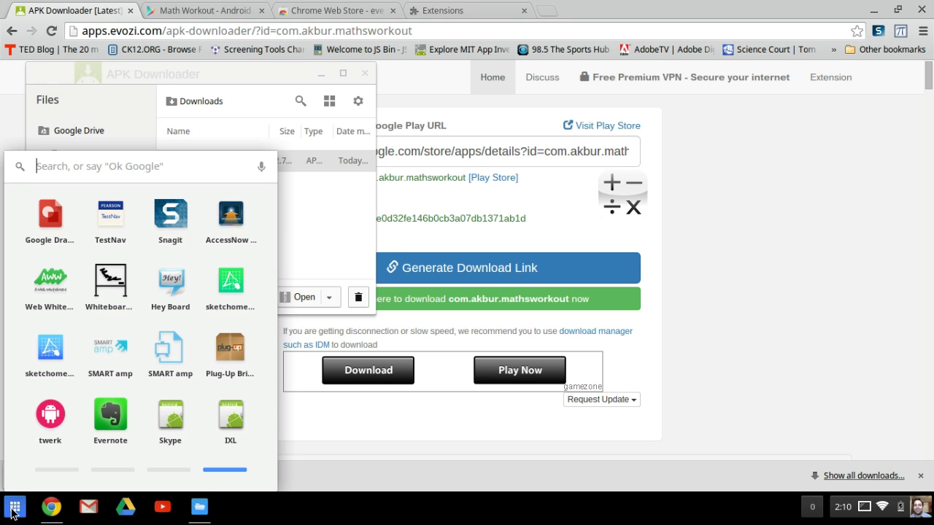
{"action": "left_click", "coordinate": [50, 422]}
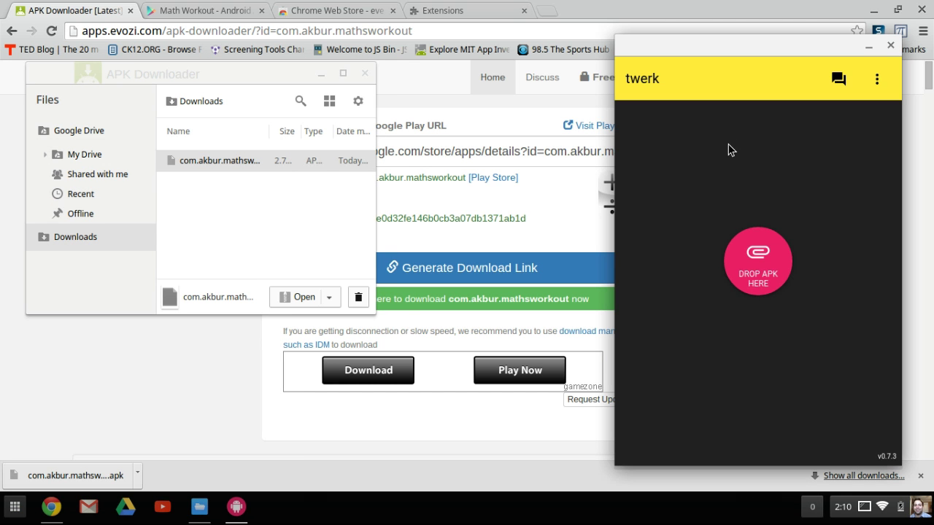
{"action": "left_click_drag", "start_coordinate": [722, 50], "coordinate": [591, 38]}
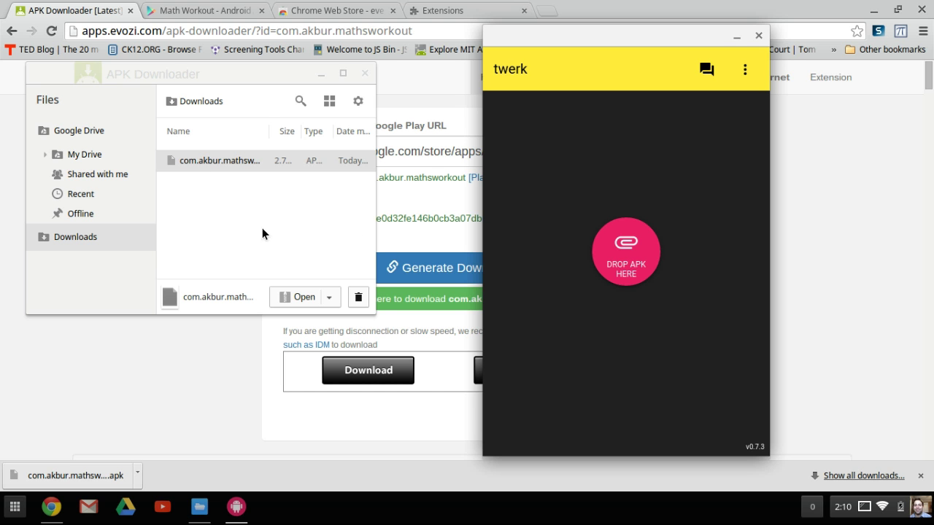
{"action": "left_click", "coordinate": [222, 162]}
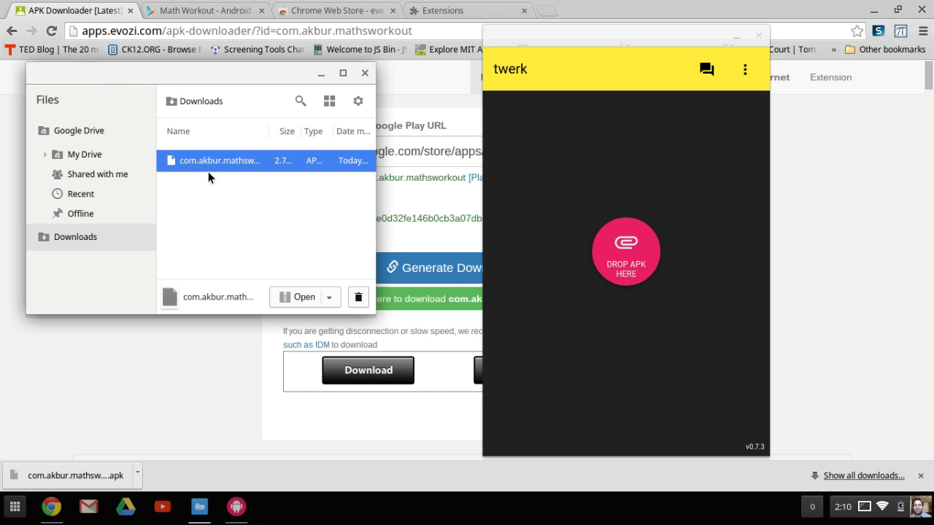
{"action": "left_click_drag", "start_coordinate": [210, 160], "coordinate": [618, 257]}
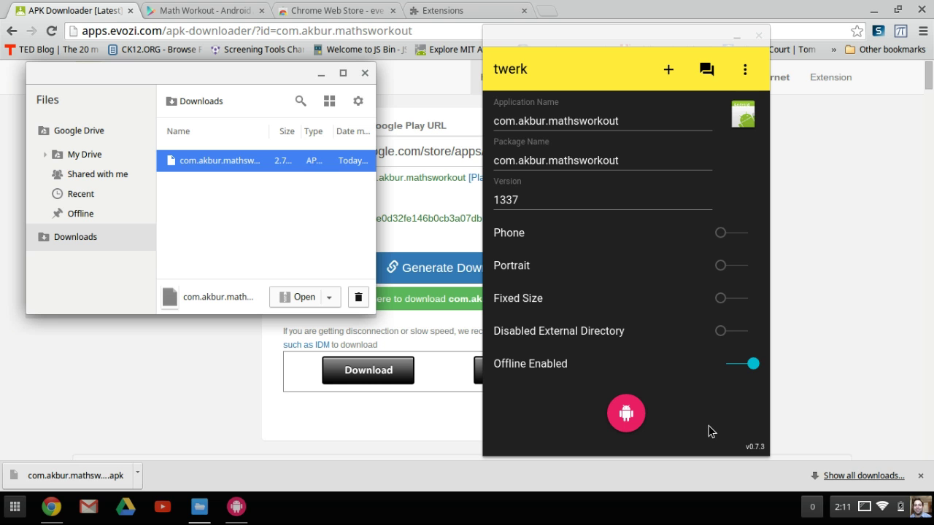
Set the application name in twerk to Math Workout.
{"action": "left_click", "coordinate": [612, 122]}
{"action": "key", "text": "ctrl+a"}
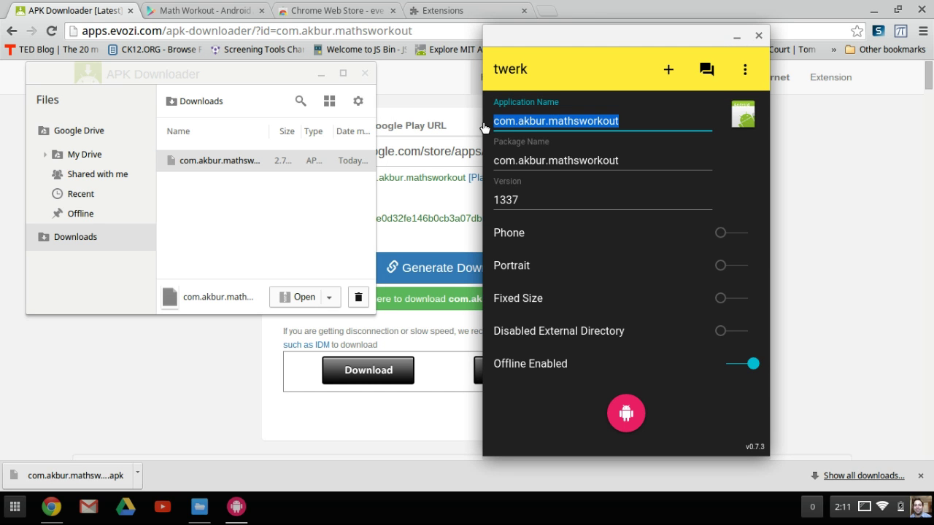
{"action": "type", "text": "Math Wor"}
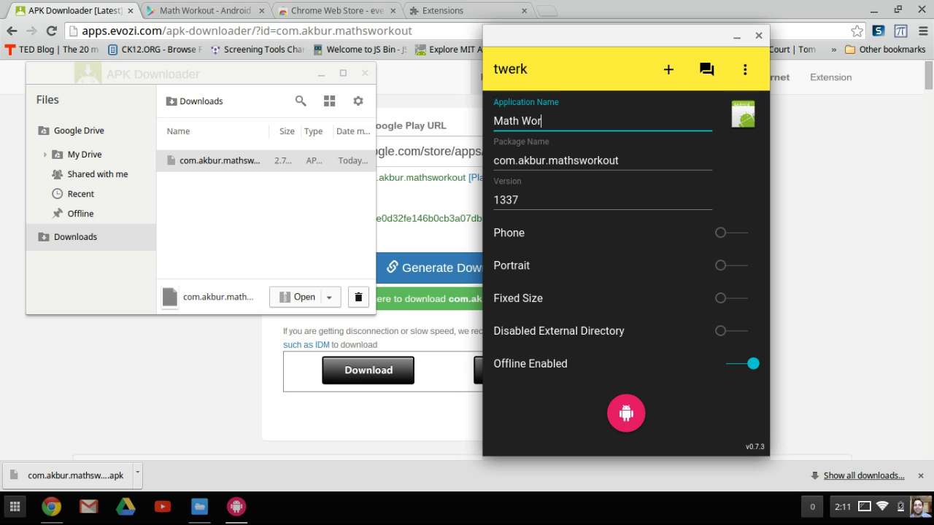
{"action": "type", "text": "kout"}
Set the app to Tablet and Landscape, and build its converted package into the Downloads folder.
{"action": "left_click", "coordinate": [721, 235]}
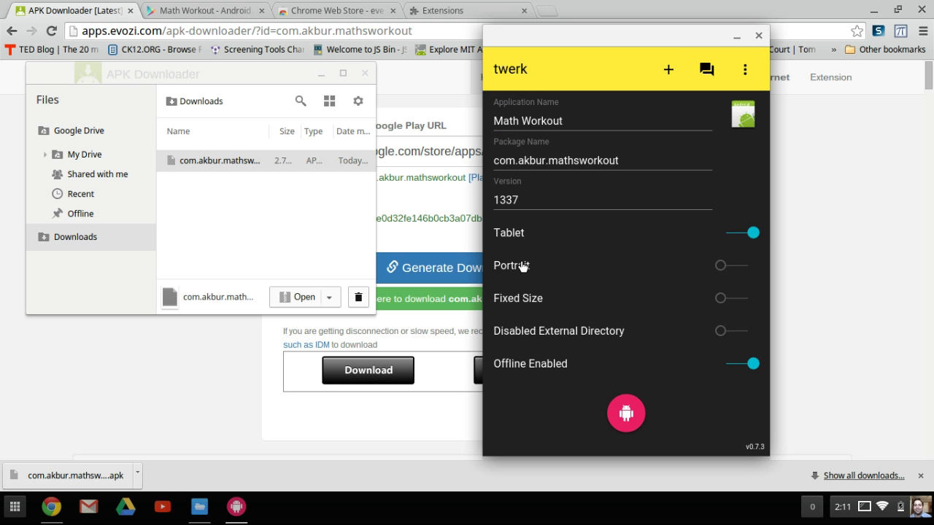
{"action": "left_click", "coordinate": [749, 276]}
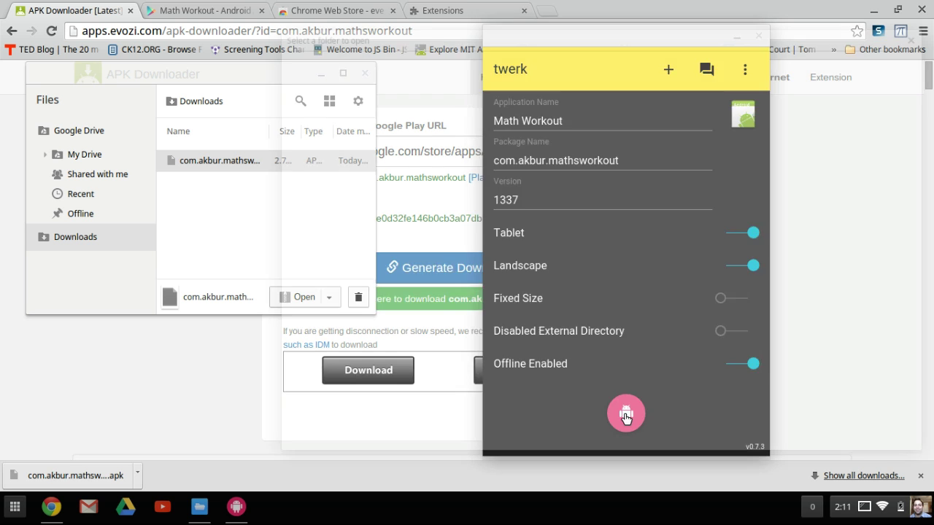
{"action": "left_click", "coordinate": [626, 414]}
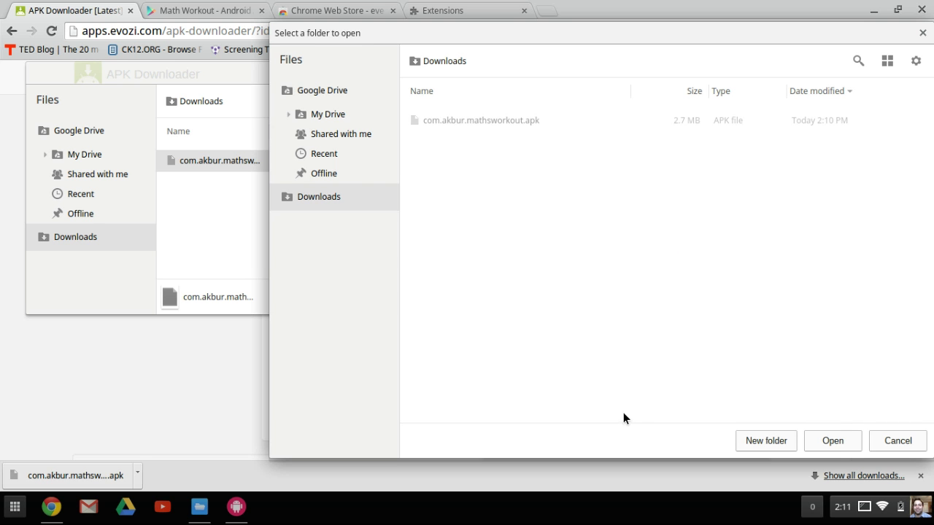
{"action": "left_click", "coordinate": [831, 441]}
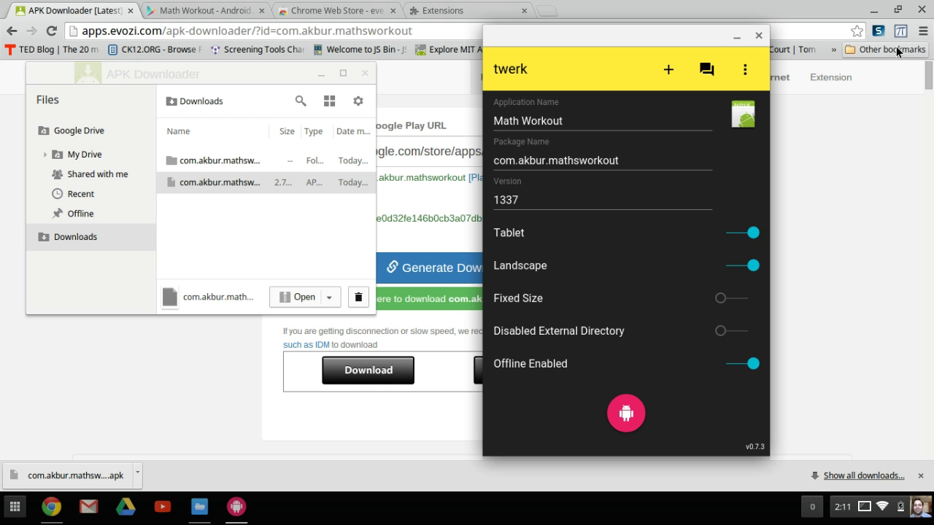
Load the com.akbur.mathsworkout_twerk folder from Downloads as an unpacked extension on Chrome's Extensions page.
{"action": "left_click", "coordinate": [923, 32]}
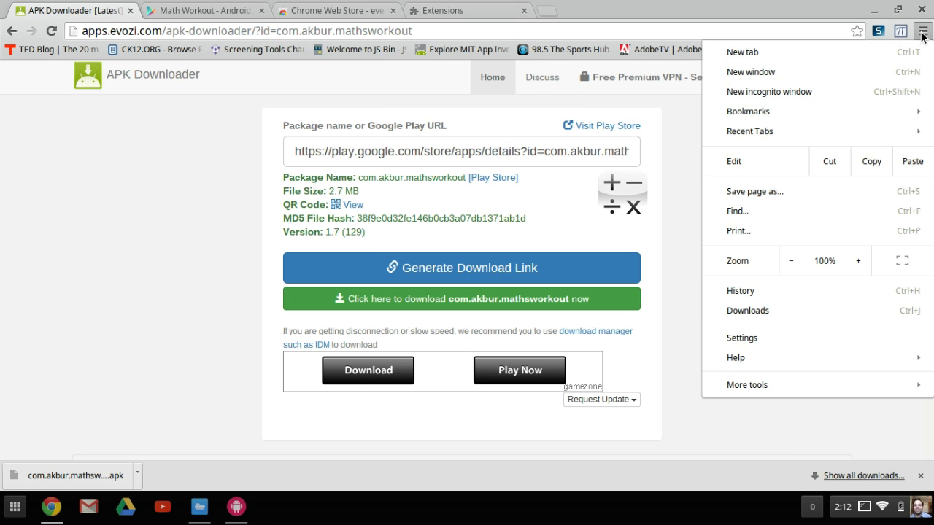
{"action": "mouse_move", "coordinate": [766, 381]}
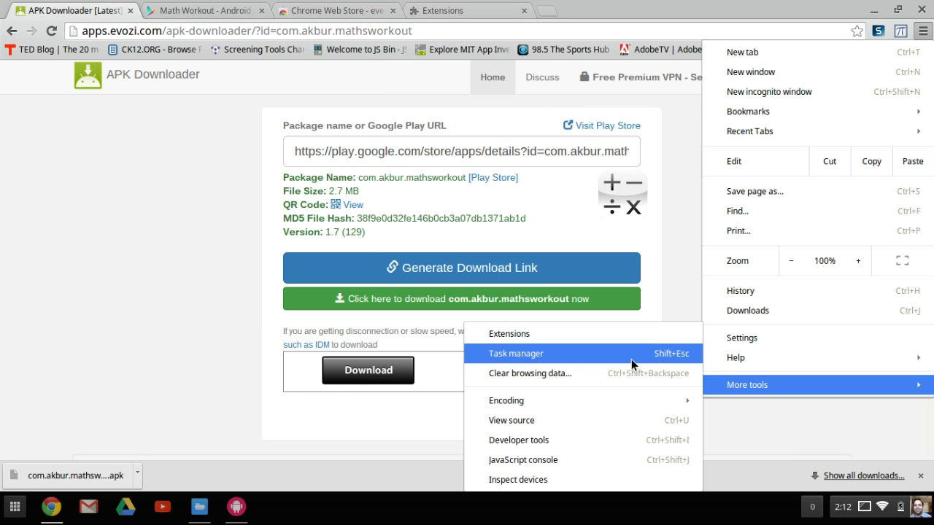
{"action": "left_click", "coordinate": [514, 333]}
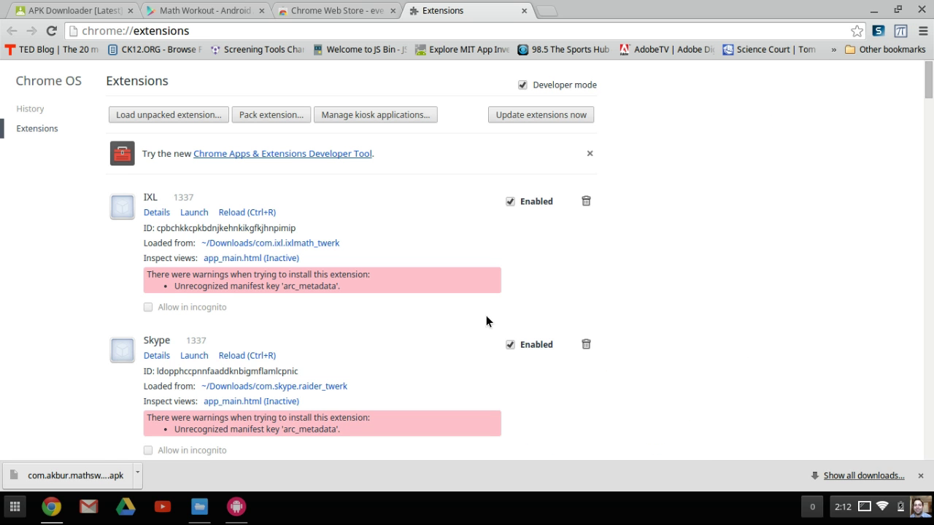
{"action": "scroll", "coordinate": [486, 316], "scroll_direction": "down", "scroll_amount": 5}
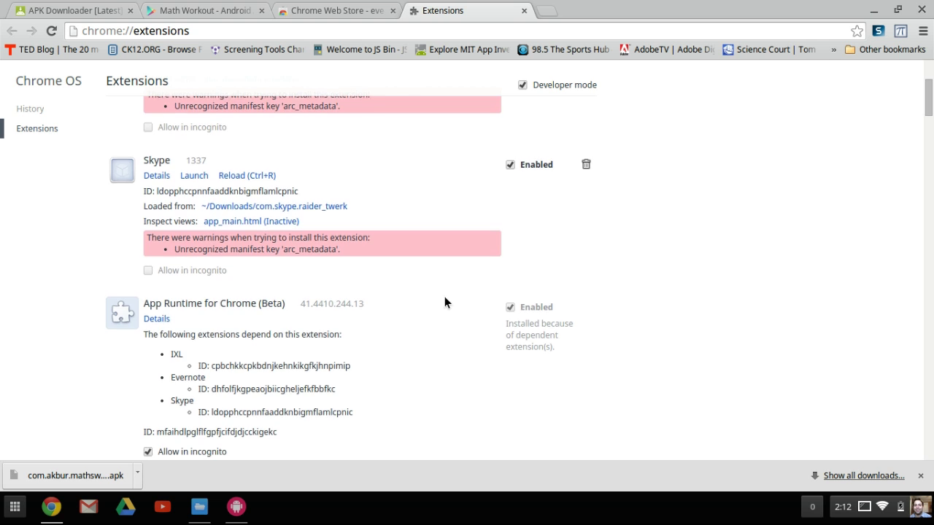
{"action": "scroll", "coordinate": [445, 296], "scroll_direction": "up", "scroll_amount": 5}
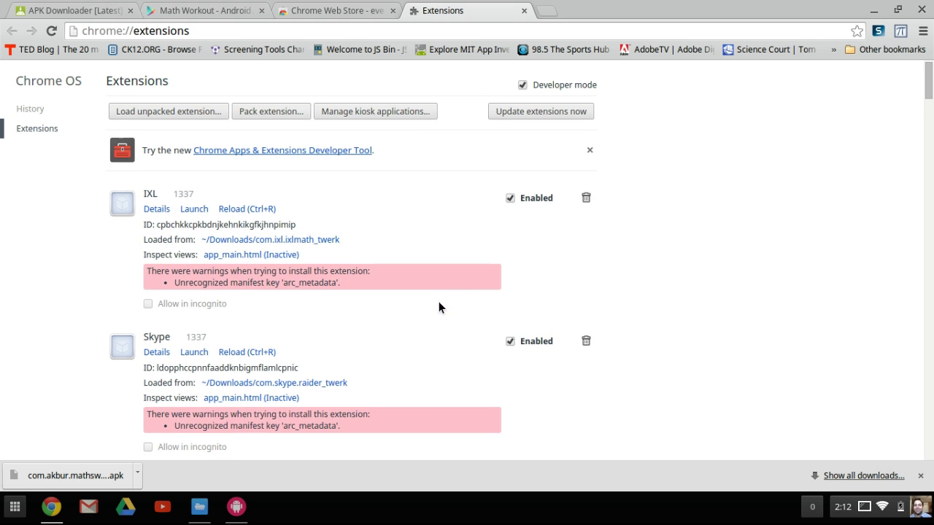
{"action": "scroll", "coordinate": [438, 307], "scroll_direction": "up", "scroll_amount": 1}
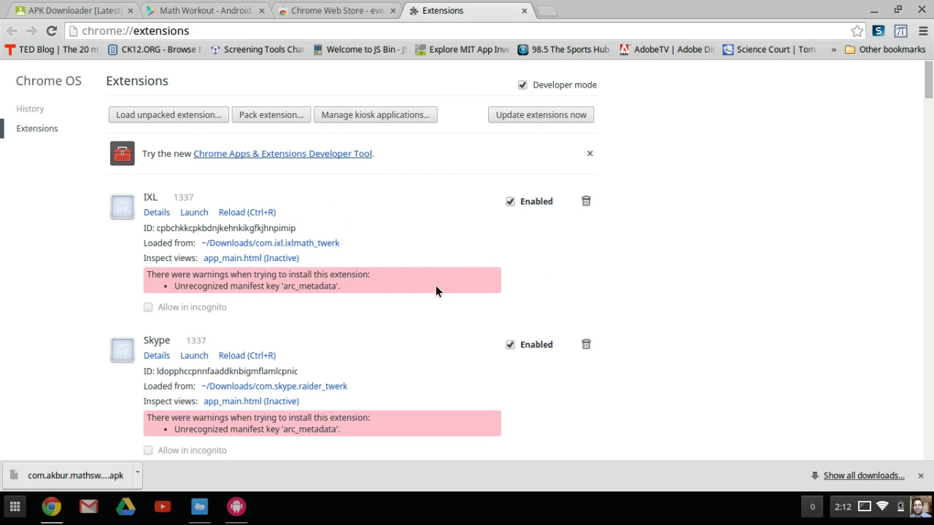
{"action": "left_click", "coordinate": [165, 115]}
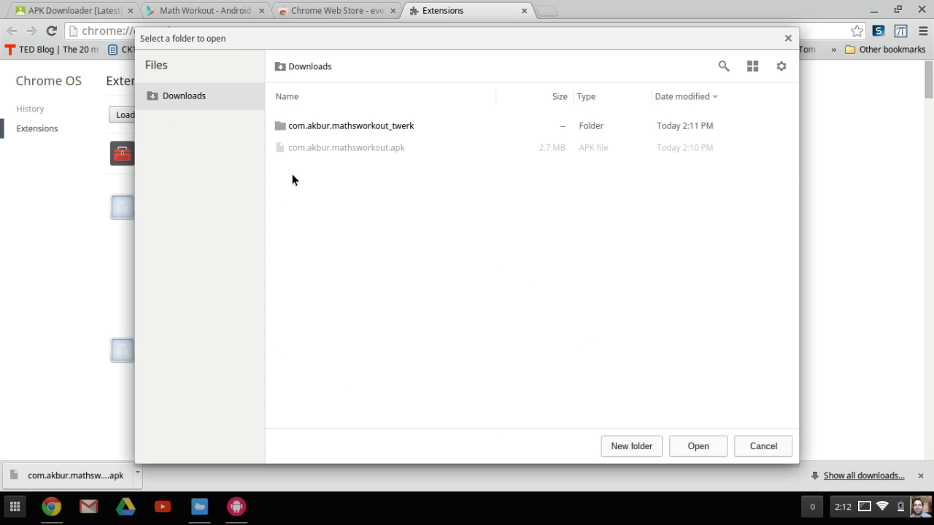
{"action": "left_click", "coordinate": [340, 128]}
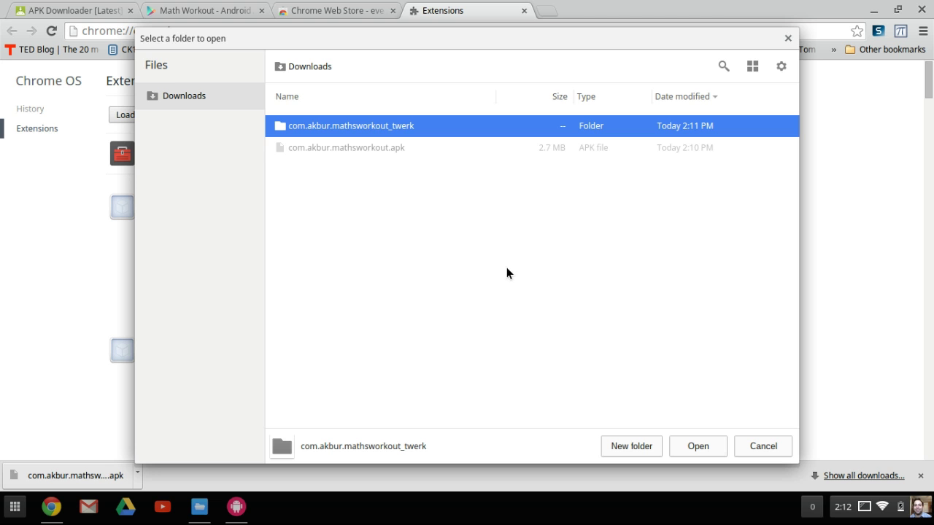
{"action": "left_click", "coordinate": [696, 447]}
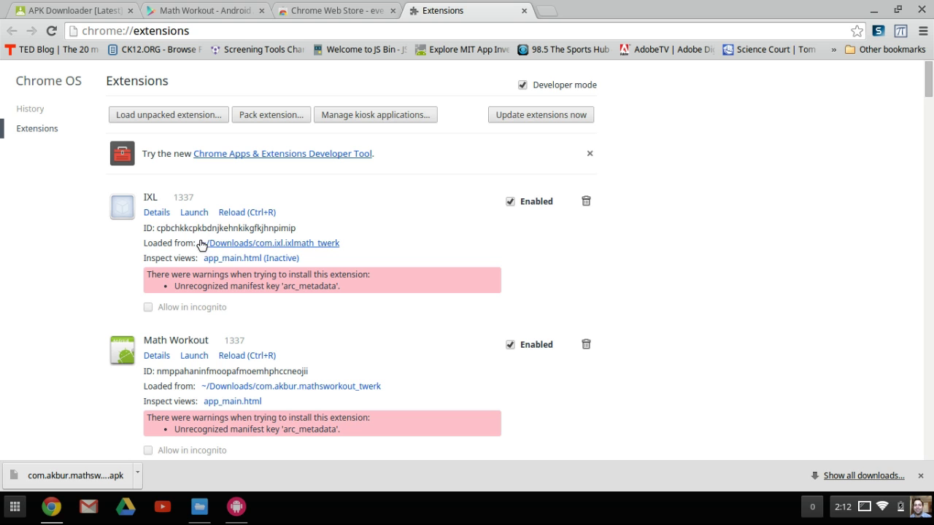
Launch the Math Workout extension and accept its End User License Agreement.
{"action": "scroll", "coordinate": [199, 242], "scroll_direction": "down", "scroll_amount": 2}
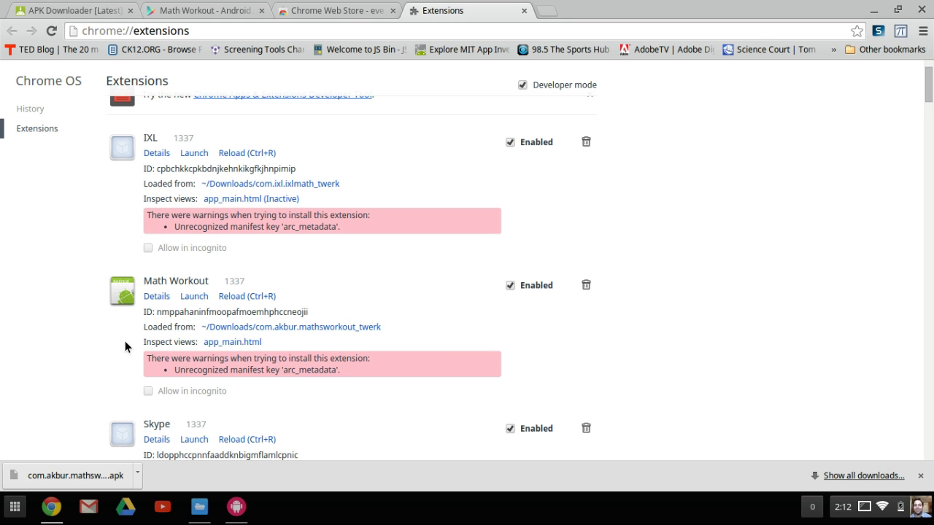
{"action": "scroll", "coordinate": [474, 370], "scroll_direction": "down", "scroll_amount": 5}
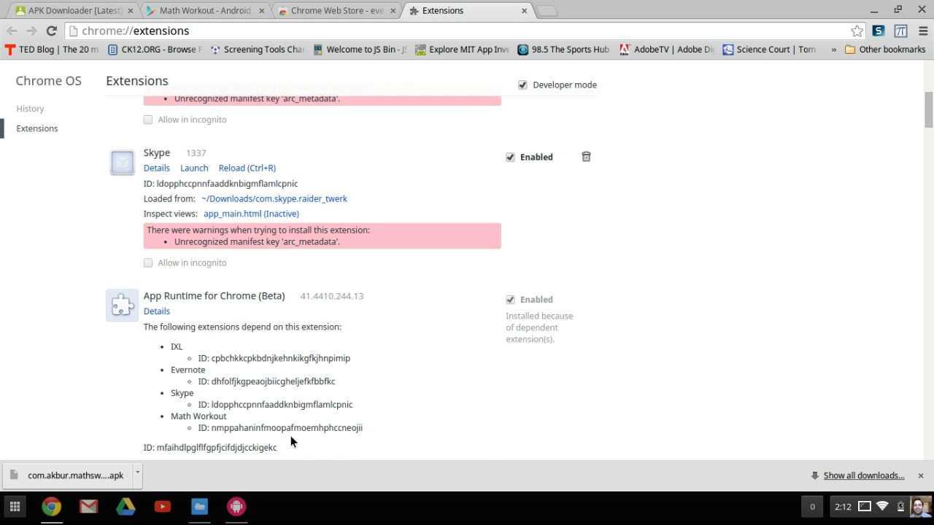
{"action": "scroll", "coordinate": [406, 362], "scroll_direction": "up", "scroll_amount": 3}
{"action": "scroll", "coordinate": [406, 361], "scroll_direction": "up", "scroll_amount": 2}
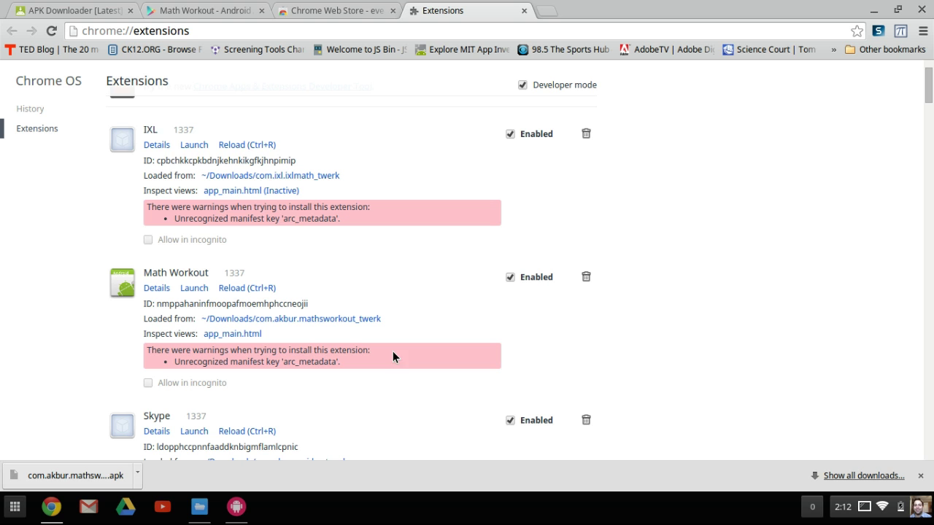
{"action": "left_click", "coordinate": [192, 289]}
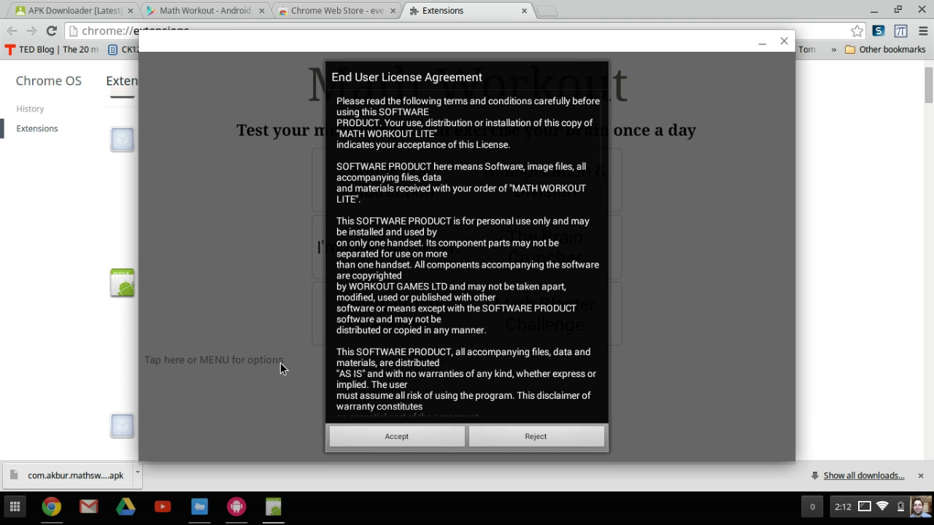
{"action": "left_click", "coordinate": [397, 437]}
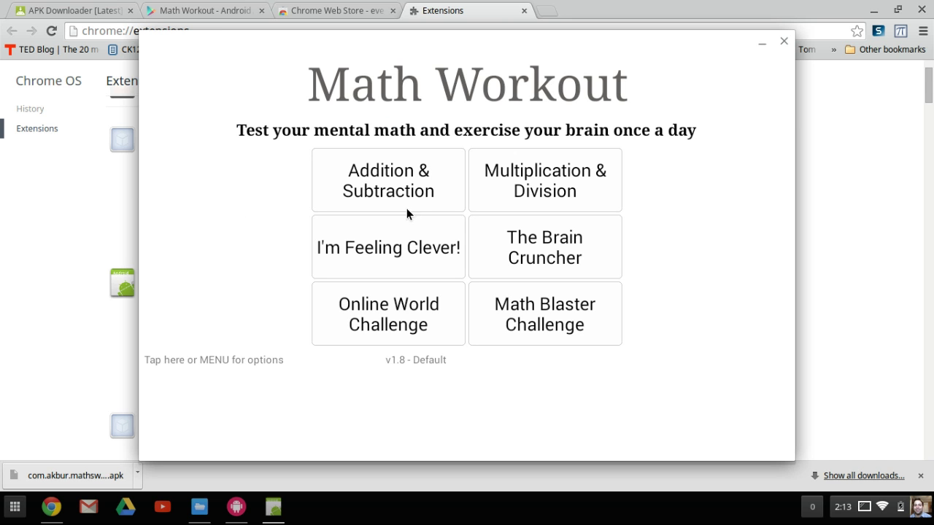
Start an Addition & Subtraction workout and answer 6 - 5 with 1.
{"action": "left_click", "coordinate": [372, 187]}
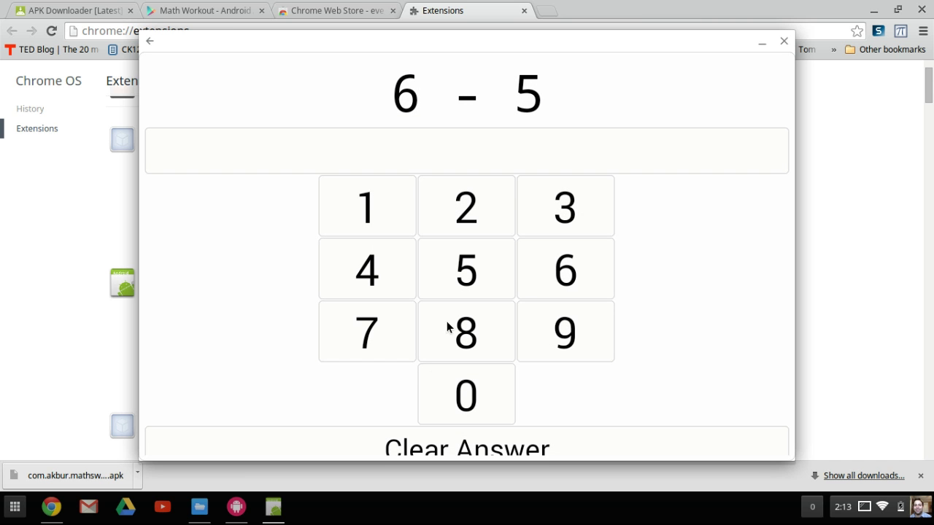
{"action": "left_click", "coordinate": [357, 210]}
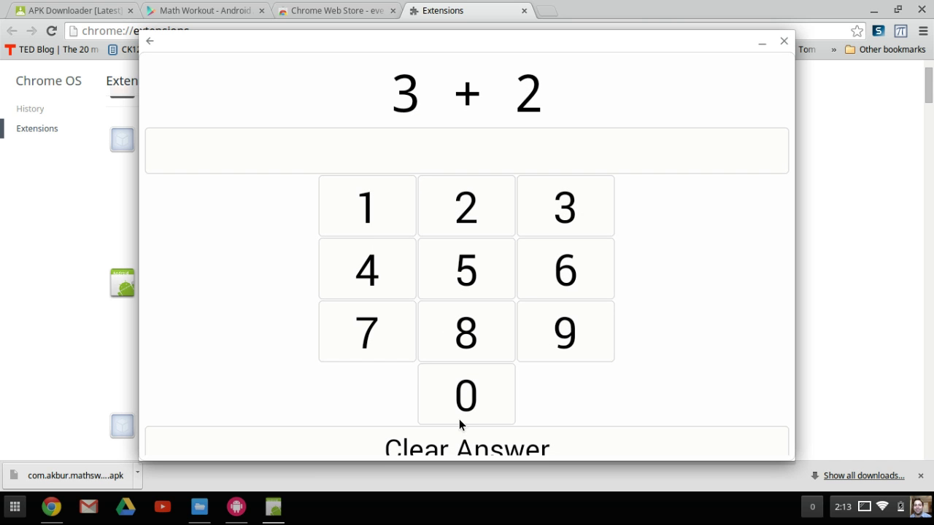
Answer 3 + 2 with 5, 4 - 0 with 4 and 4 + 3 with 7, and close Math Workout.
{"action": "left_click", "coordinate": [469, 279]}
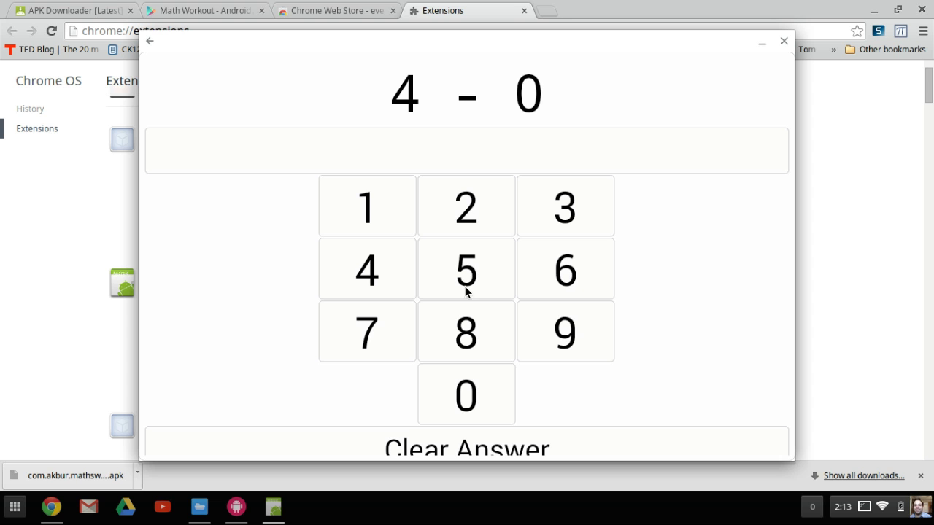
{"action": "left_click", "coordinate": [384, 273]}
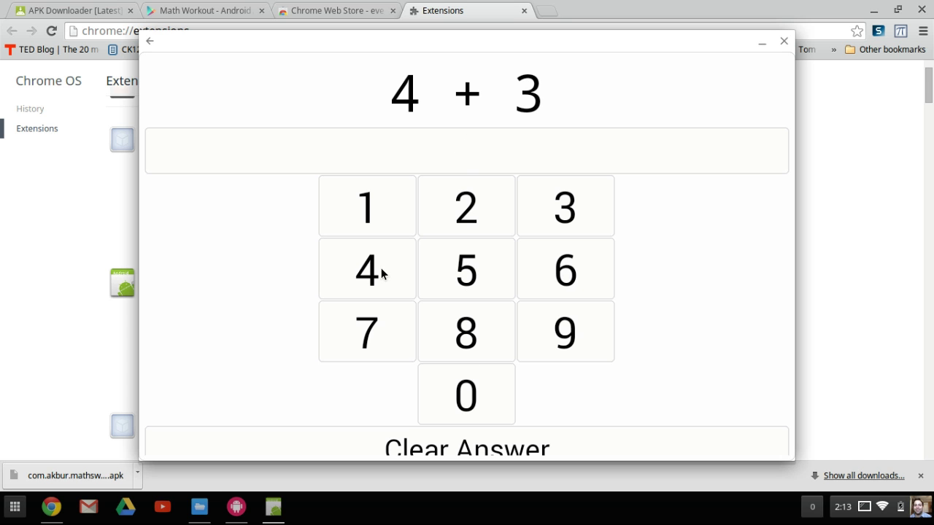
{"action": "left_click", "coordinate": [374, 333]}
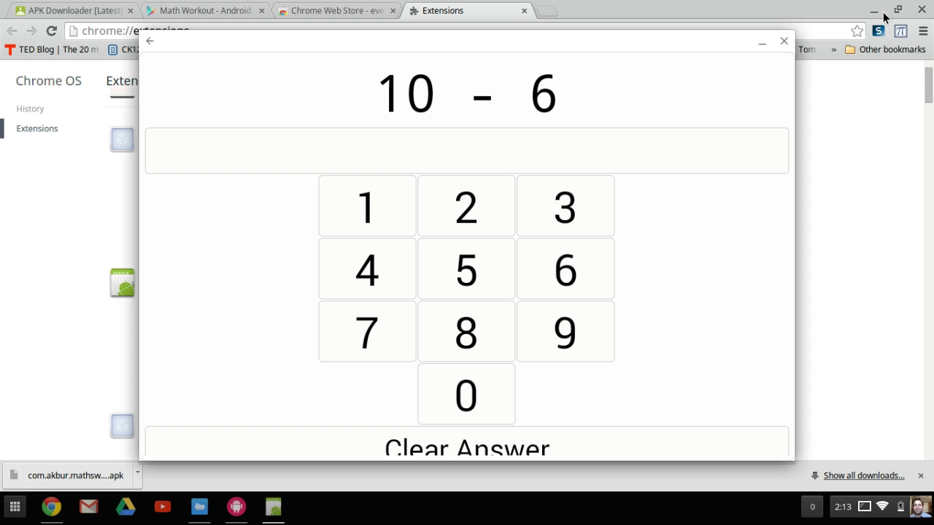
{"action": "left_click", "coordinate": [783, 41]}
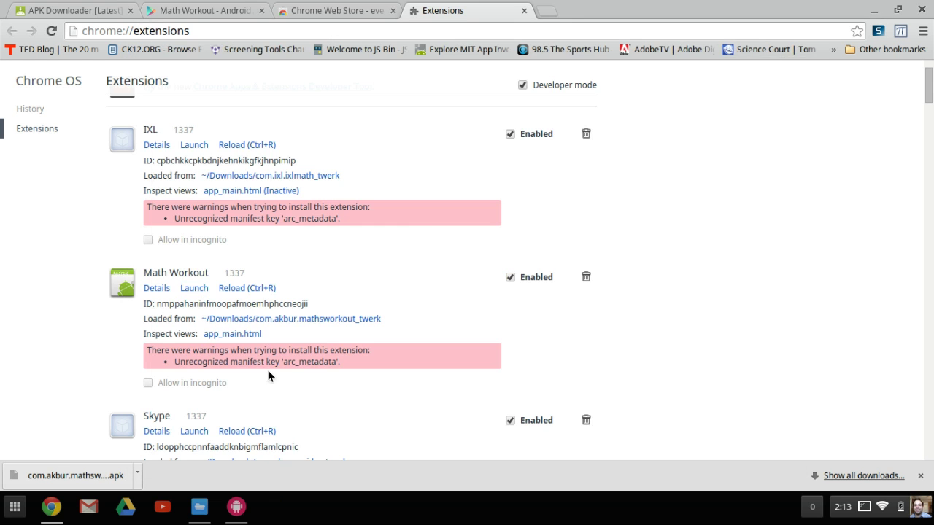
Locate Math Workout among the installed apps in the Chromebook's app launcher and launch IXL from there.
{"action": "left_click", "coordinate": [15, 506]}
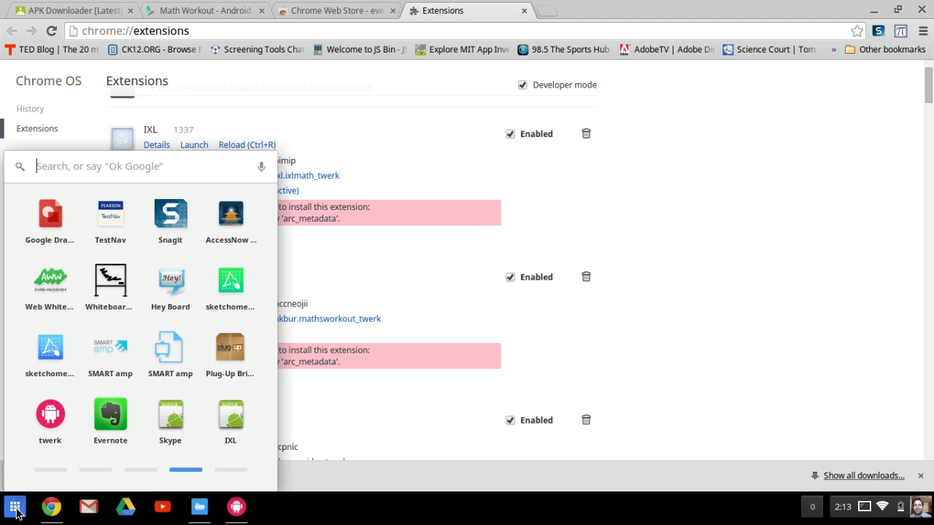
{"action": "left_click", "coordinate": [238, 471]}
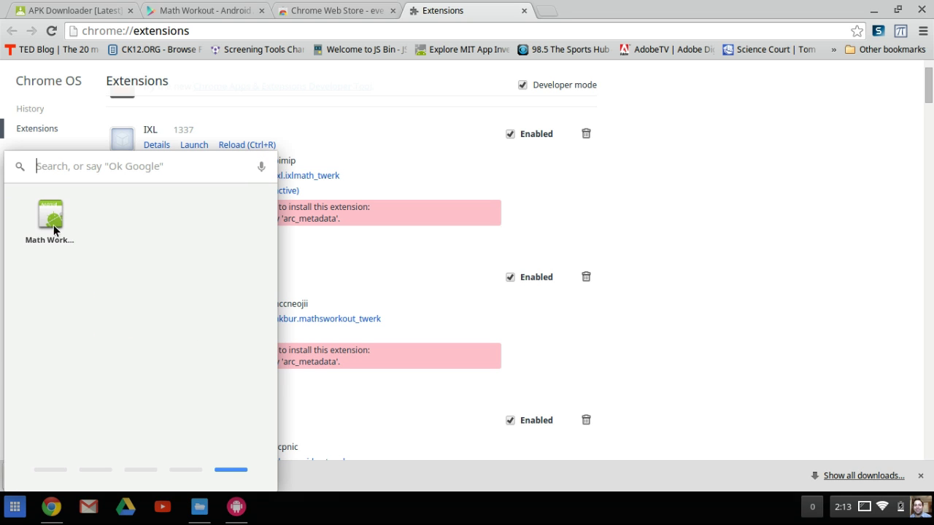
{"action": "left_click", "coordinate": [186, 471]}
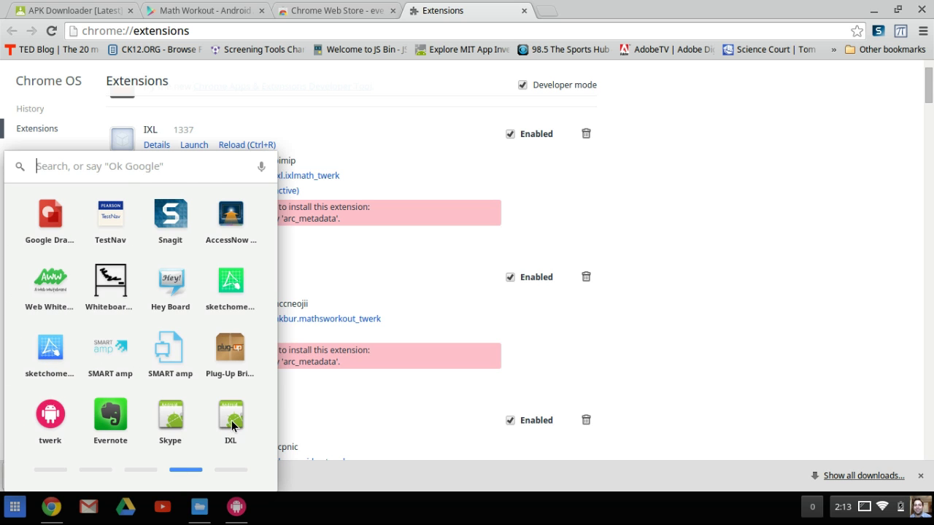
{"action": "left_click", "coordinate": [233, 417]}
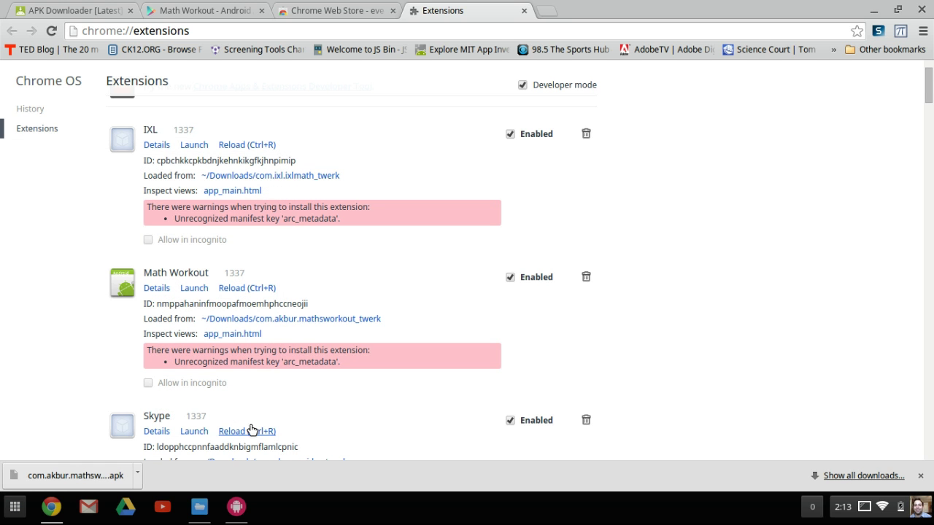
{"action": "left_click", "coordinate": [19, 505]}
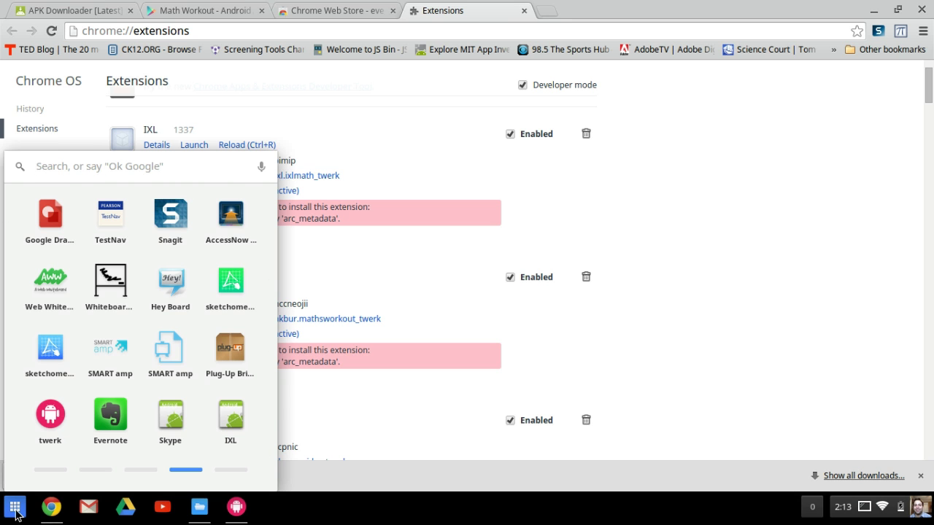
{"action": "left_click", "coordinate": [684, 318]}
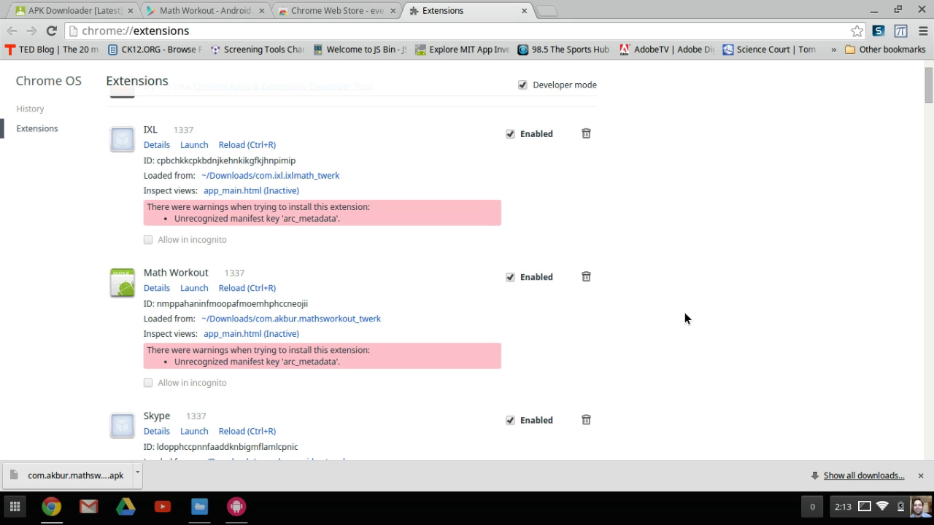
{"action": "left_click", "coordinate": [862, 506]}
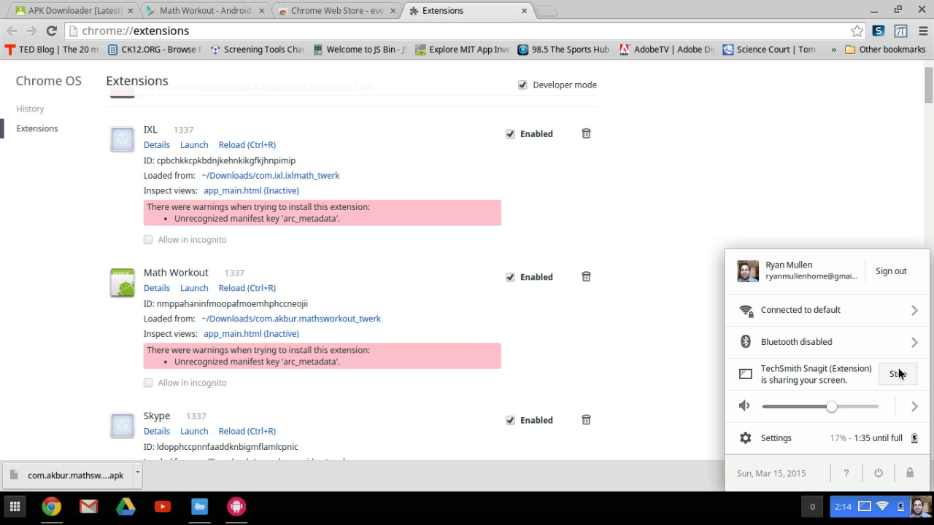